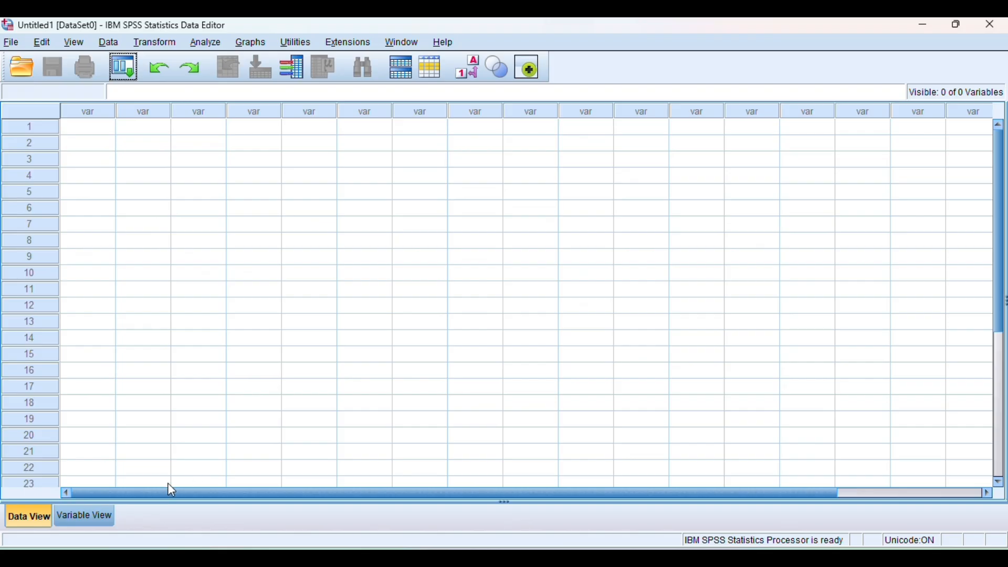
- Define three numeric variables named X1, X2 and Y in the variable definitions
{"action": "left_click", "coordinate": [86, 522]}
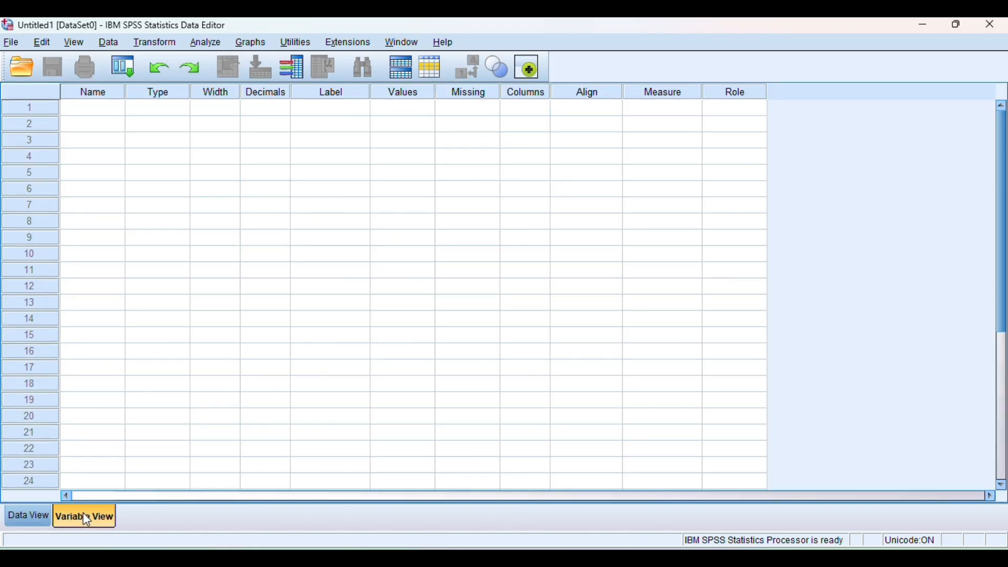
{"action": "left_click", "coordinate": [87, 111]}
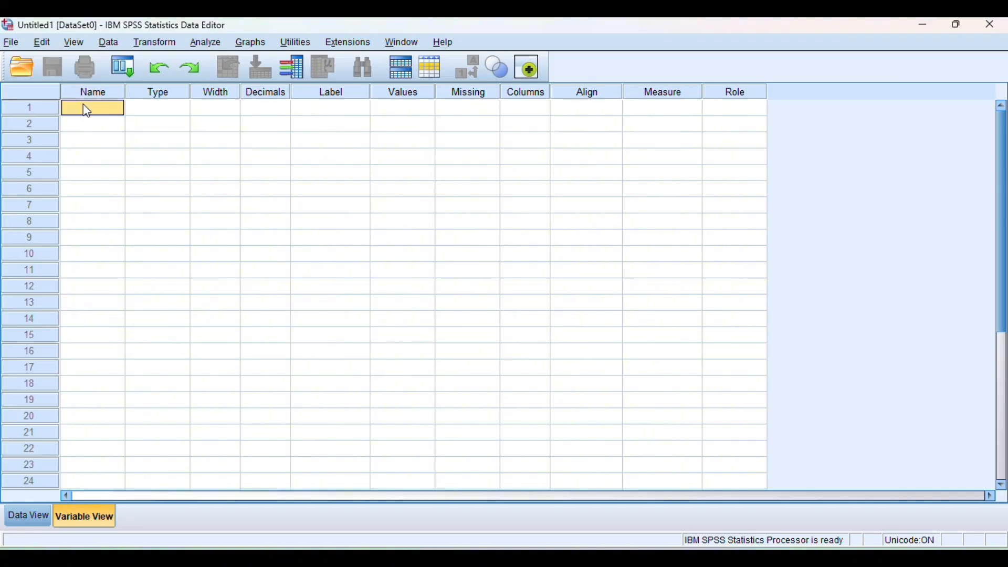
{"action": "type", "text": "x"}
{"action": "key", "text": "Return"}
{"action": "type", "text": "X"}
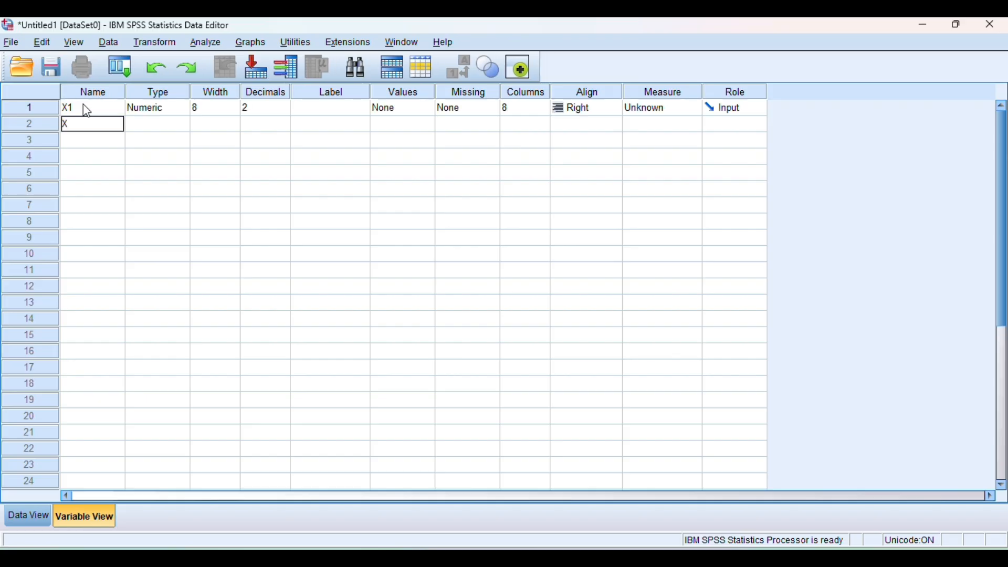
{"action": "type", "text": "2"}
{"action": "key", "text": "Return"}
{"action": "type", "text": "Y"}
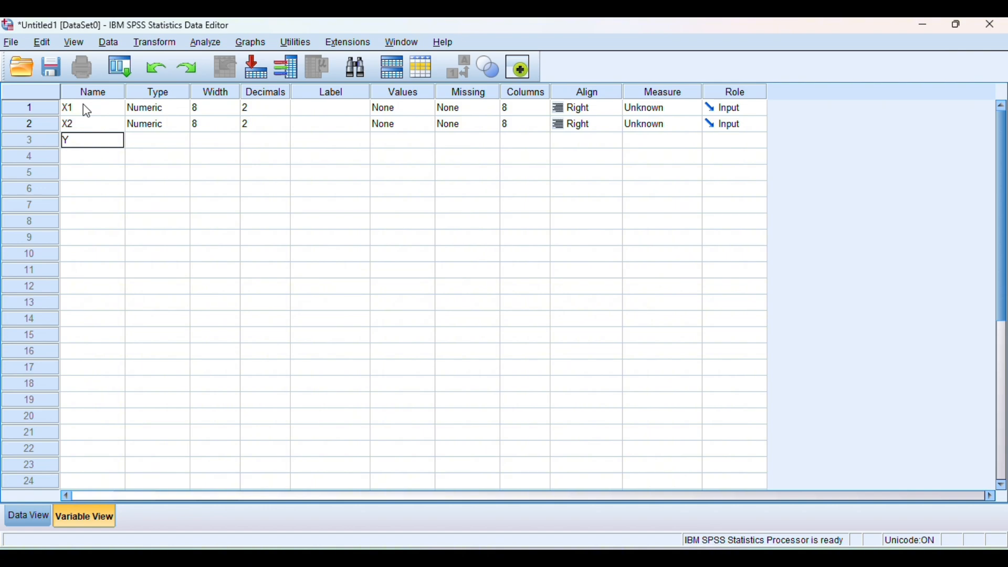
{"action": "key", "text": "Return"}
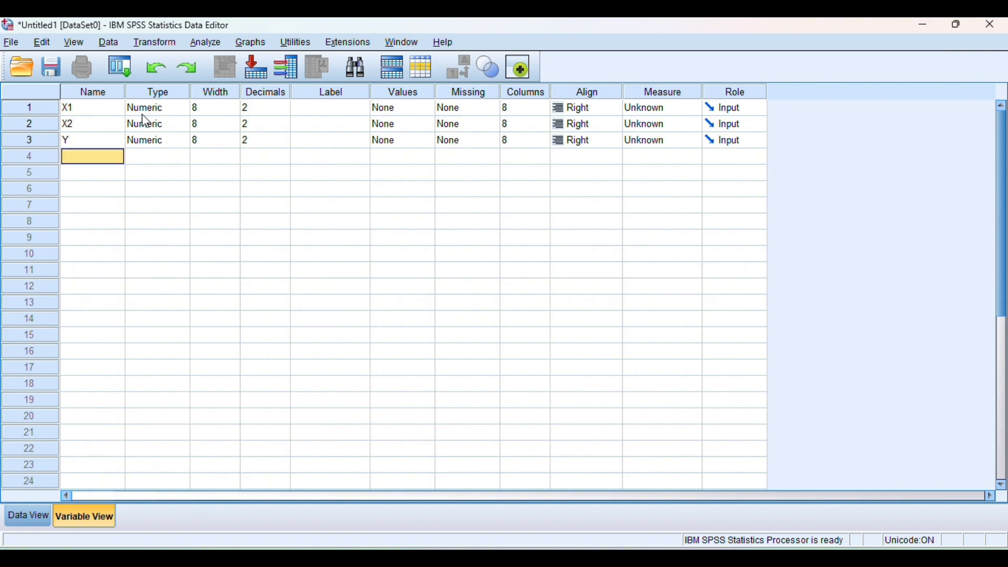
- Set the decimals of variables X1, X2 and Y to 0
{"action": "left_click", "coordinate": [277, 107]}
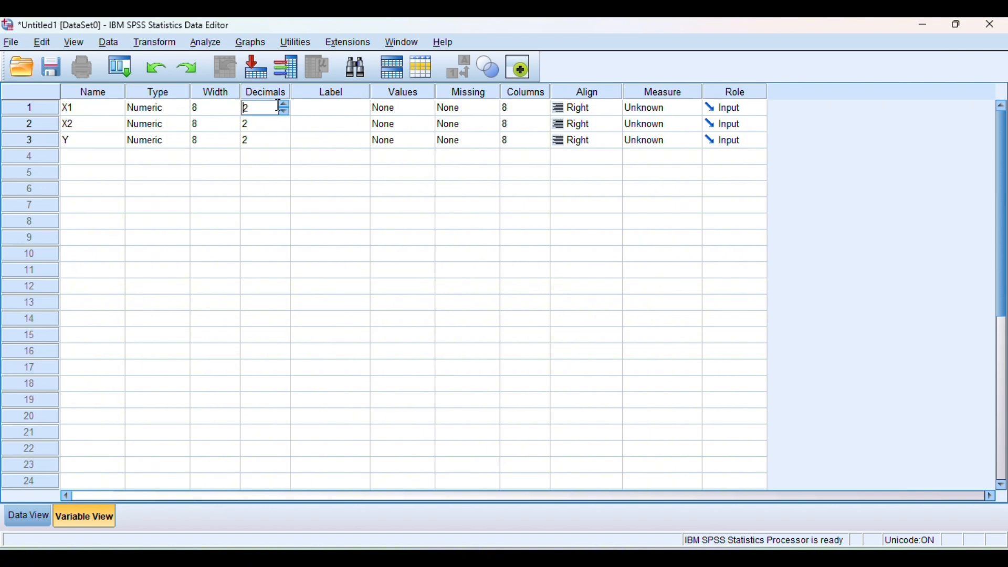
{"action": "left_click", "coordinate": [285, 111]}
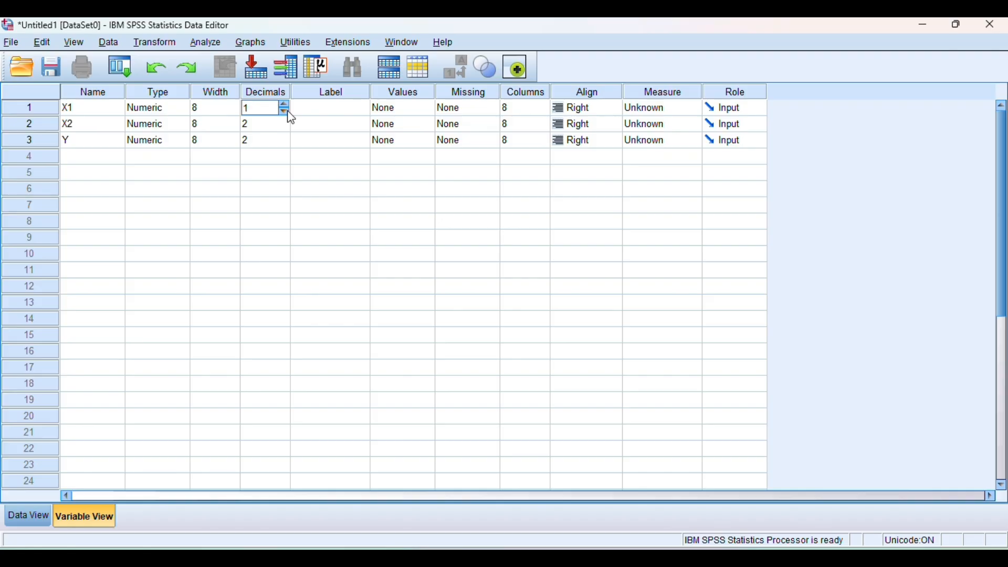
{"action": "left_click", "coordinate": [288, 116]}
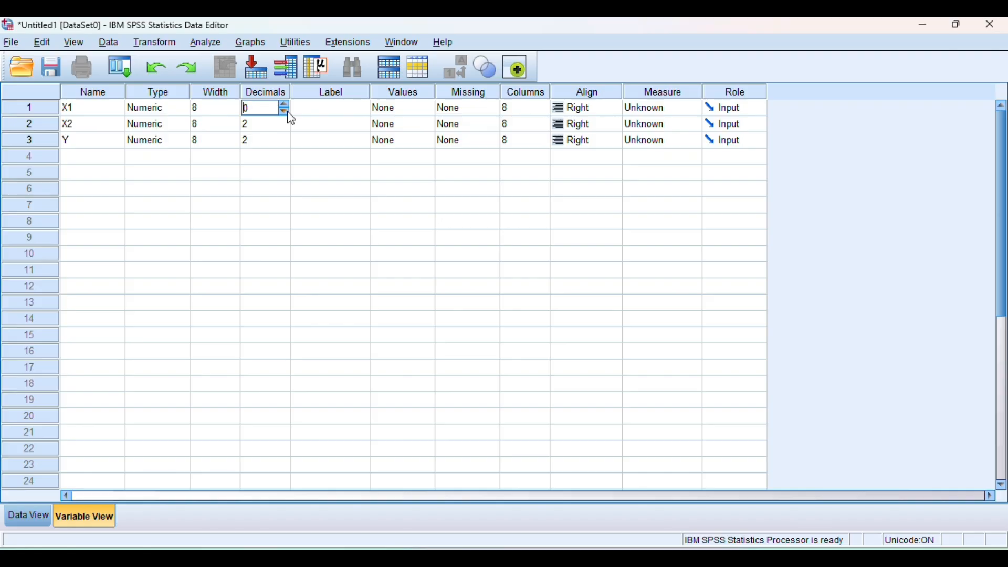
{"action": "left_click", "coordinate": [264, 126]}
{"action": "left_click", "coordinate": [285, 128]}
{"action": "left_click", "coordinate": [285, 128]}
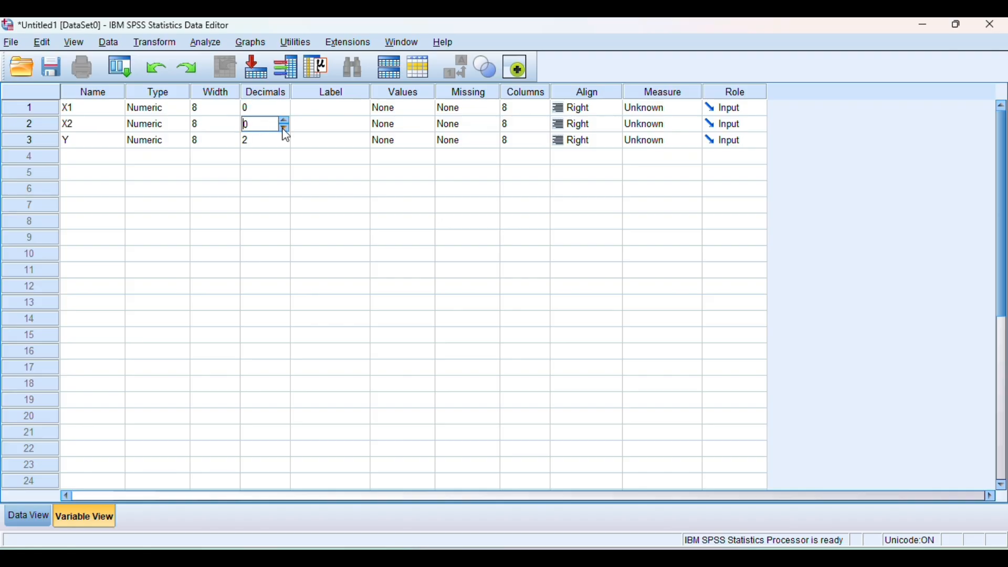
{"action": "left_click", "coordinate": [257, 142]}
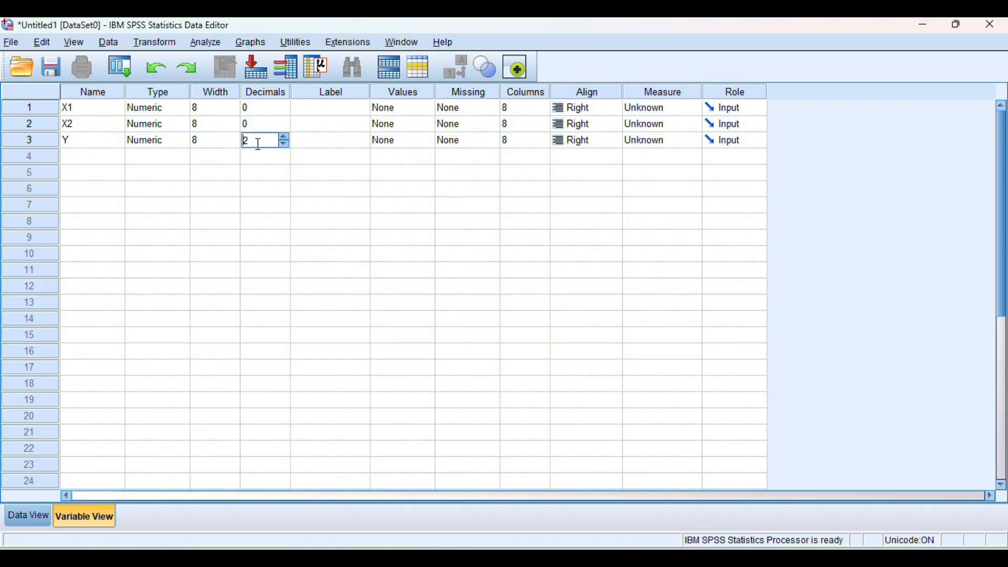
{"action": "left_click", "coordinate": [284, 144]}
{"action": "left_click", "coordinate": [284, 144]}
- Label the variable X1 as "Komitmen pada tugas"
{"action": "left_click", "coordinate": [309, 105]}
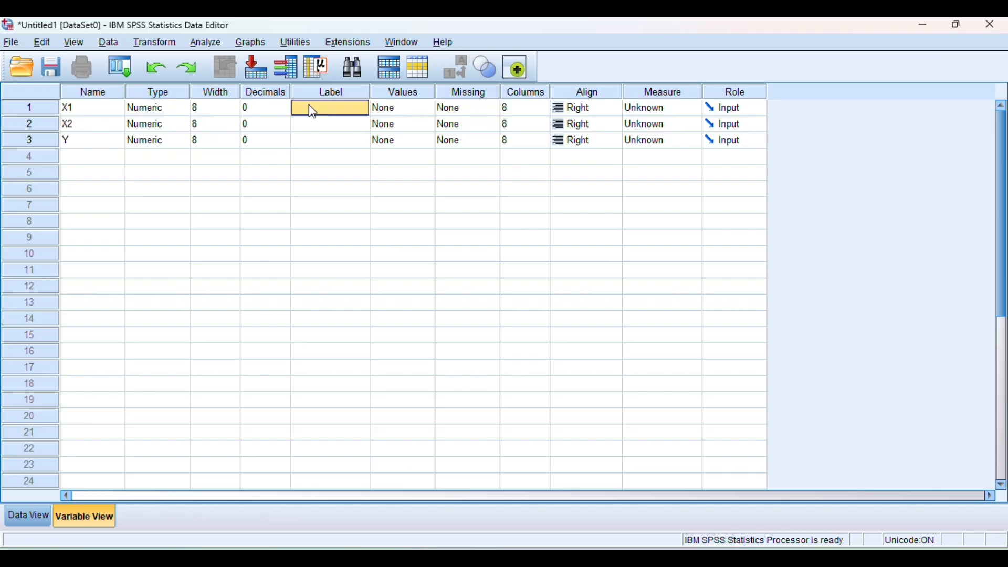
{"action": "type", "text": "Konu"}
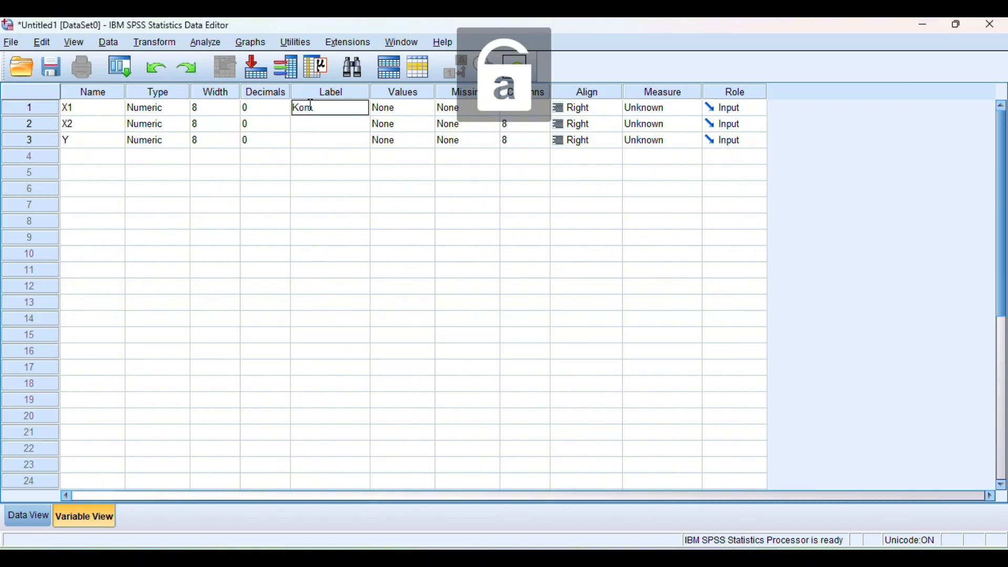
{"action": "type", "text": "tmen"}
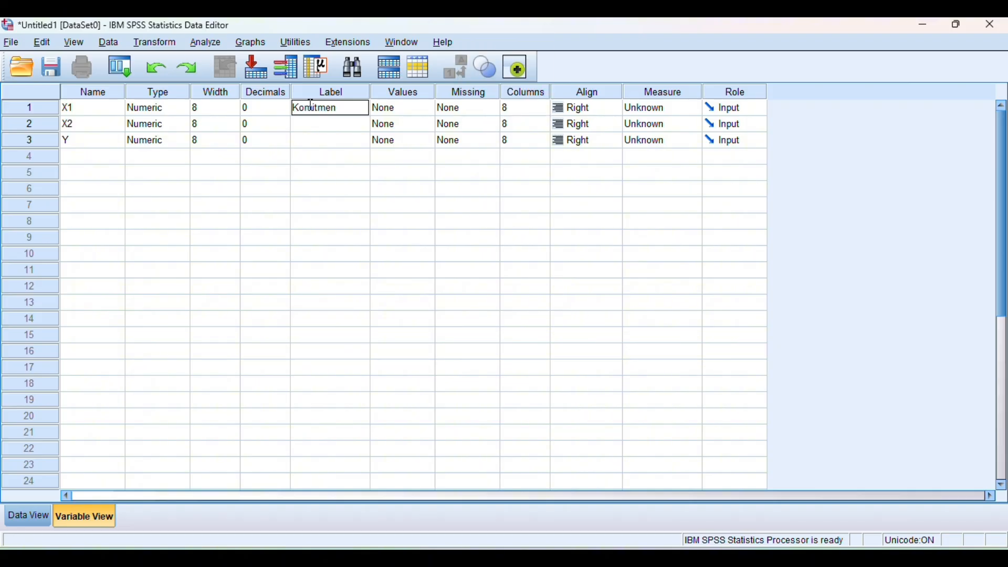
{"action": "type", "text": " pada tugas"}
{"action": "key", "text": "Return"}
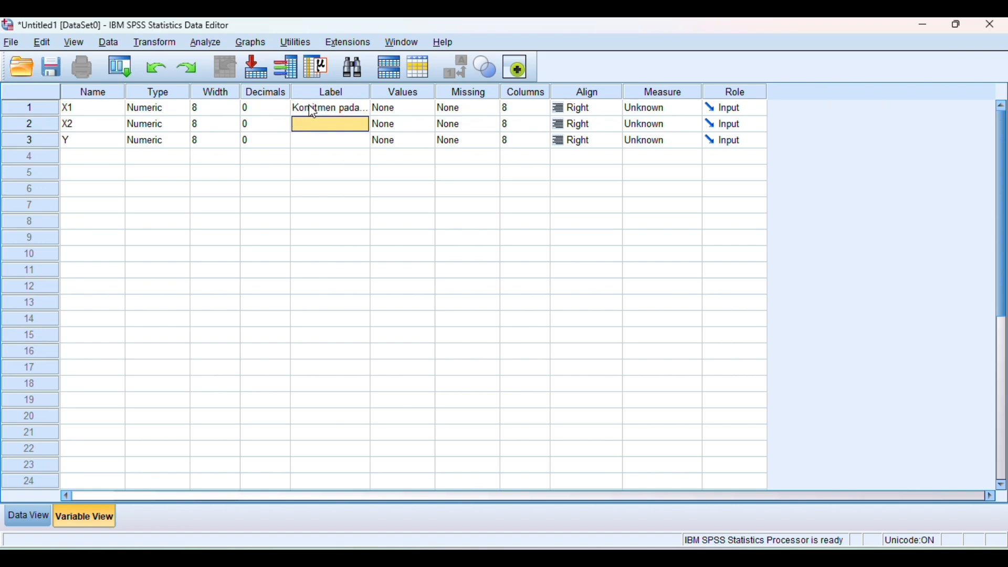
- Label the variable X2 as "Motivasi Kerja"
{"action": "key", "text": "Caps_Lock"}
{"action": "type", "text": "M"}
{"action": "key", "text": "Caps_Lock"}
{"action": "type", "text": "o"}
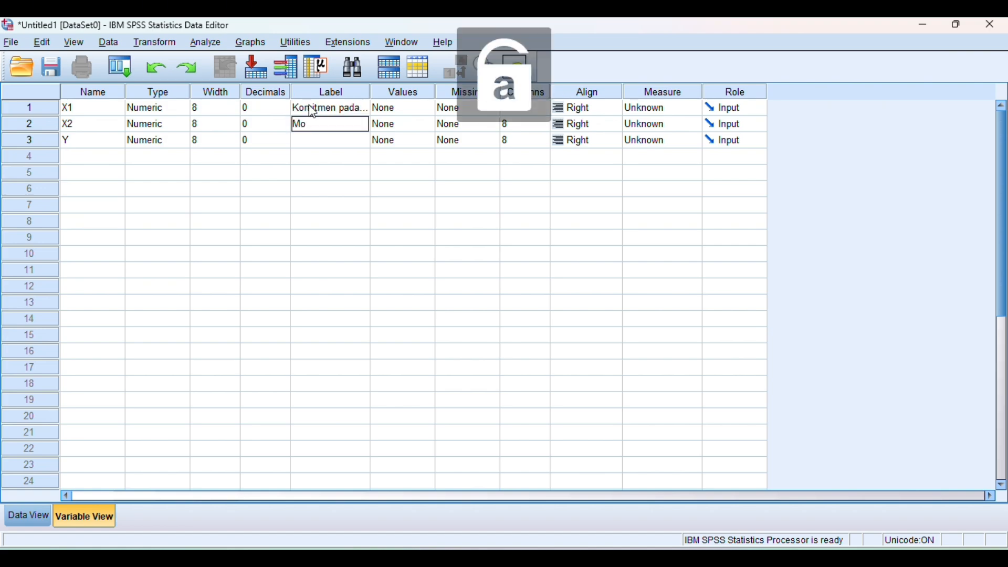
{"action": "type", "text": "tiva"}
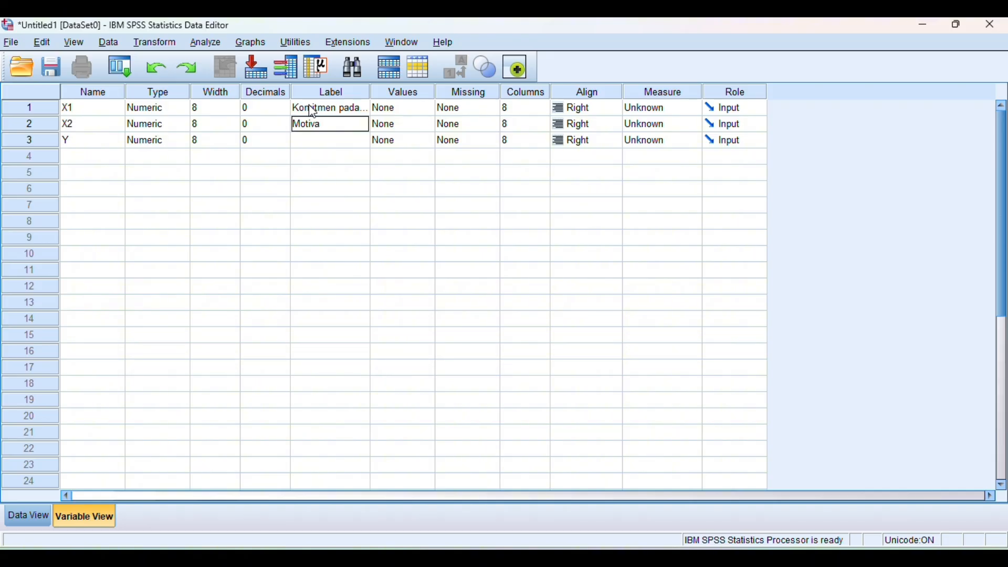
{"action": "type", "text": "su"}
{"action": "key", "text": "BackSpace"}
{"action": "key", "text": "Caps_Lock"}
{"action": "type", "text": "K"}
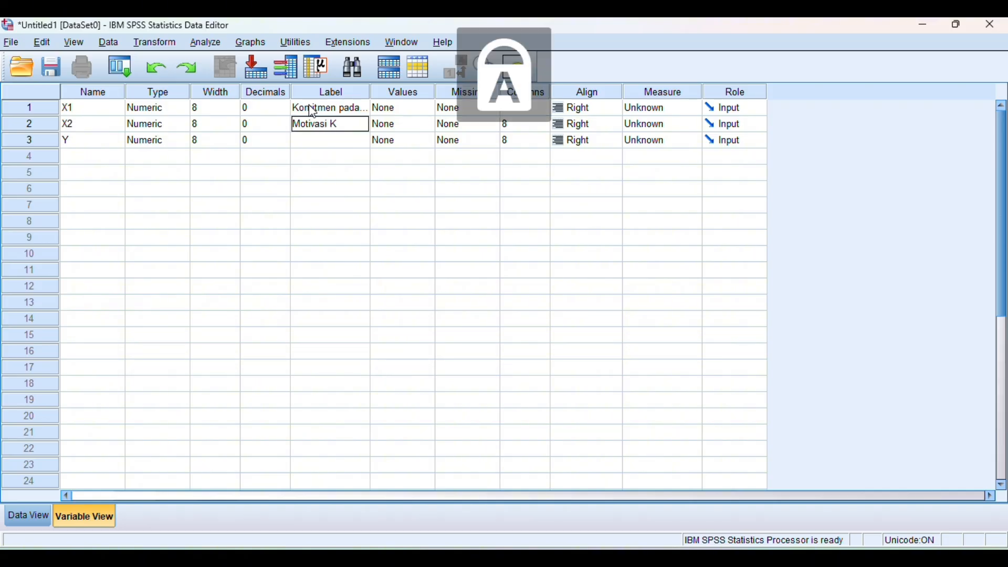
{"action": "key", "text": "Caps_Lock"}
{"action": "type", "text": "erj"}
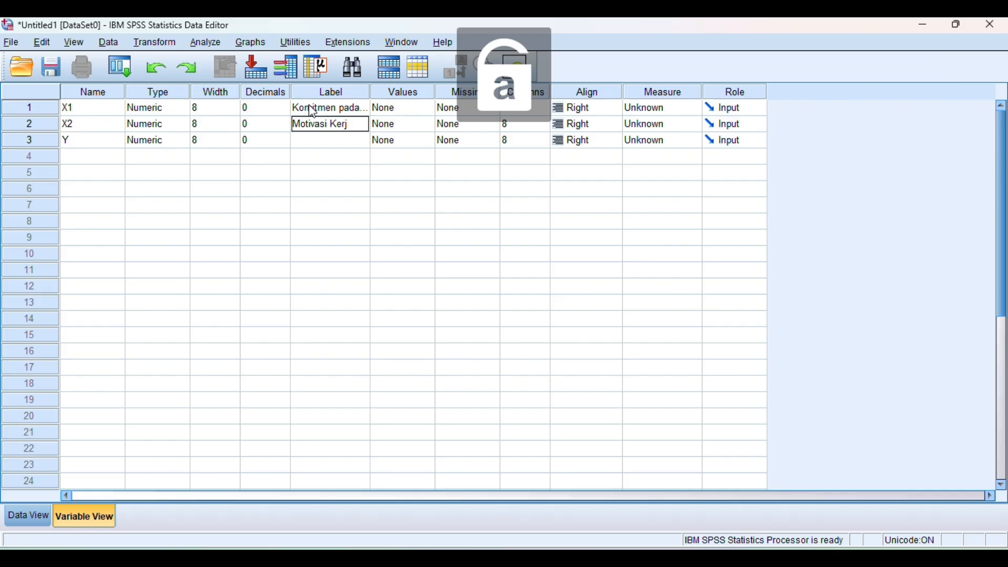
{"action": "type", "text": "a"}
{"action": "key", "text": "Return"}
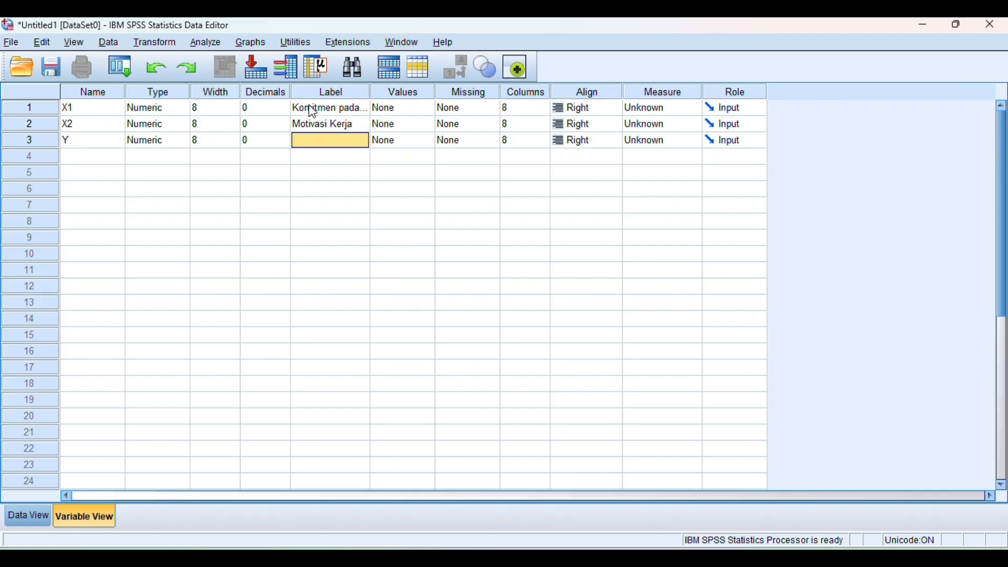
- Label the variable Y as "Kinerja"
{"action": "key", "text": "Caps_Lock"}
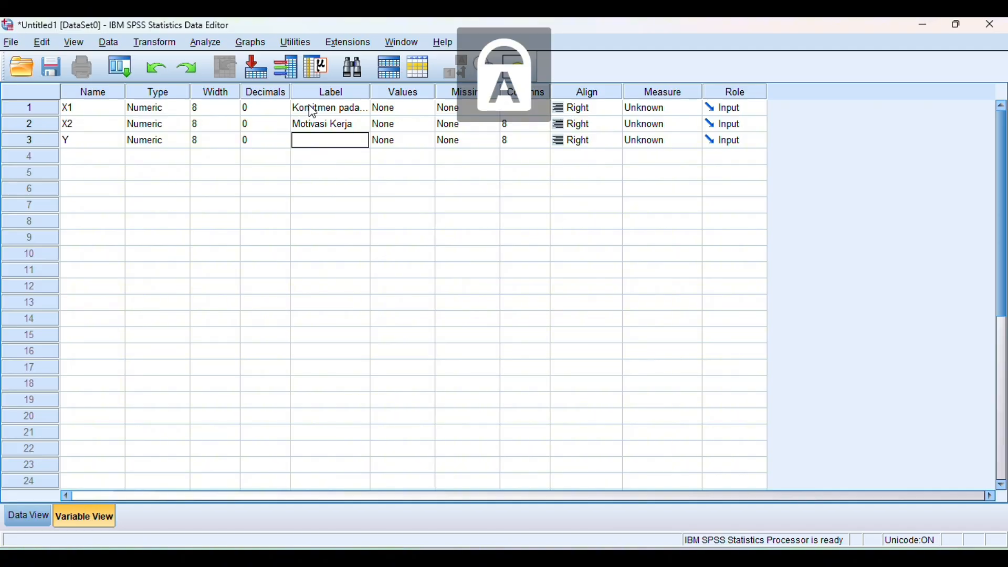
{"action": "type", "text": "K"}
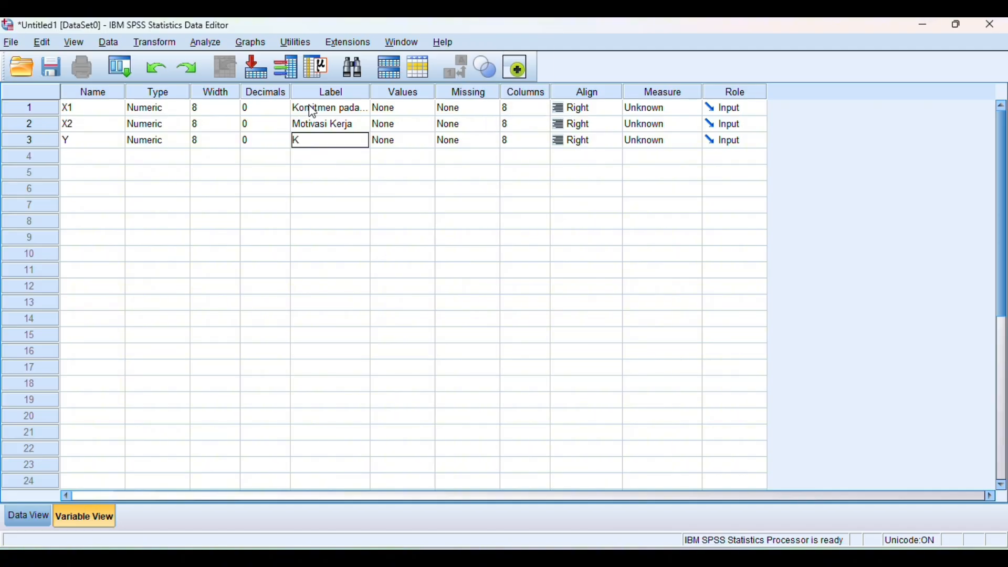
{"action": "key", "text": "Caps_Lock"}
{"action": "type", "text": "inerja"}
{"action": "key", "text": "Return"}
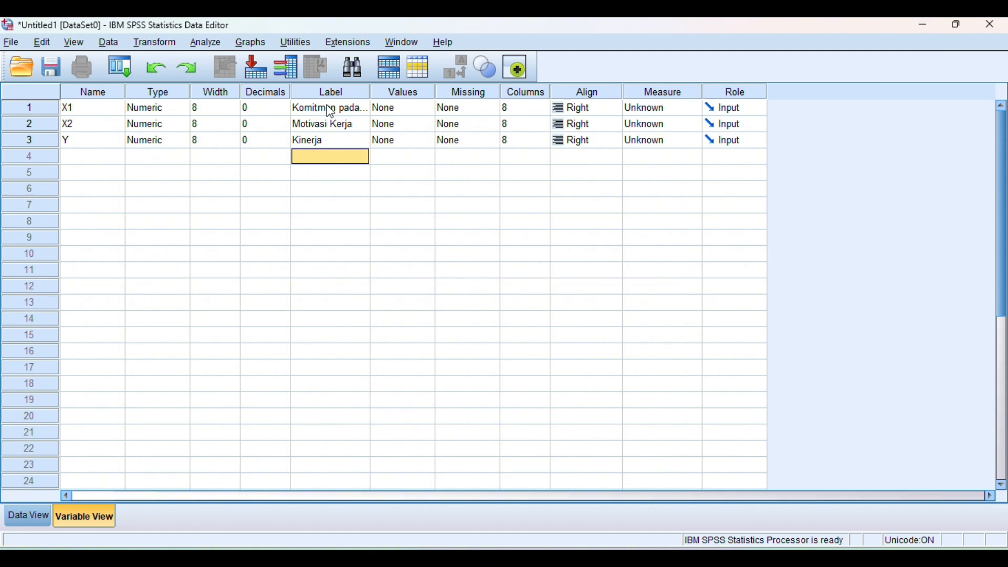
- Set the measurement level of X1, X2 and Y to Scale
{"action": "left_click", "coordinate": [644, 111]}
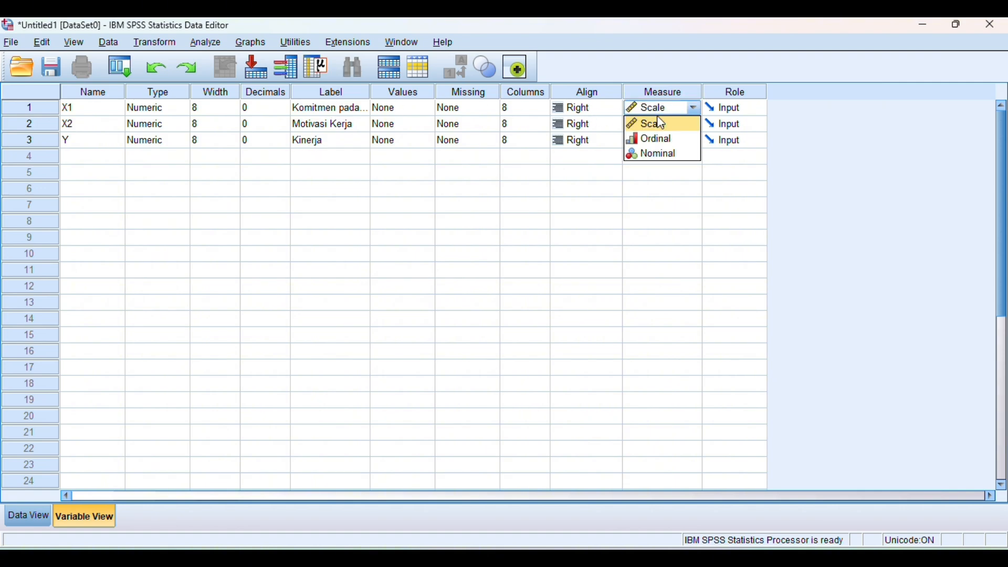
{"action": "left_click", "coordinate": [666, 126]}
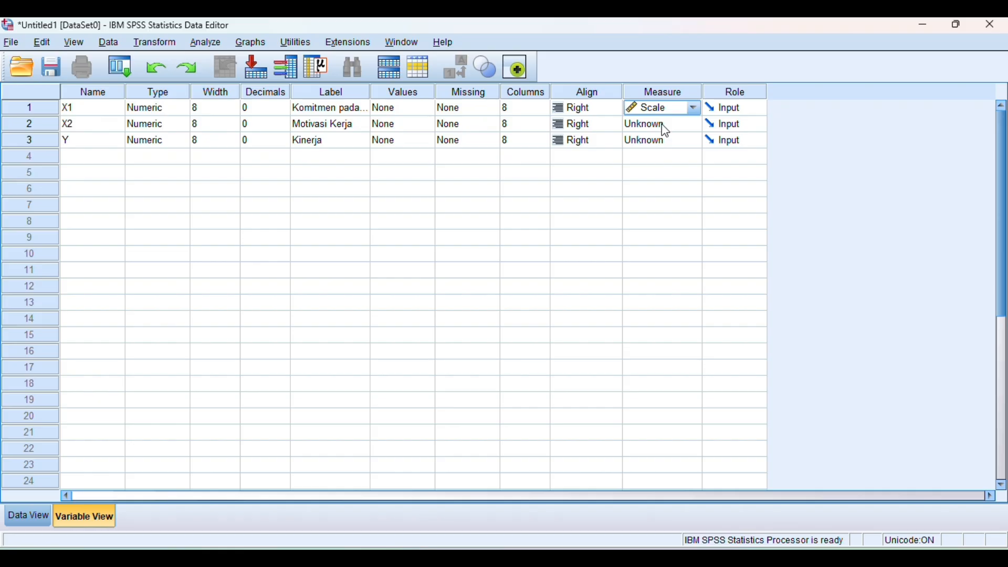
{"action": "left_click", "coordinate": [662, 125]}
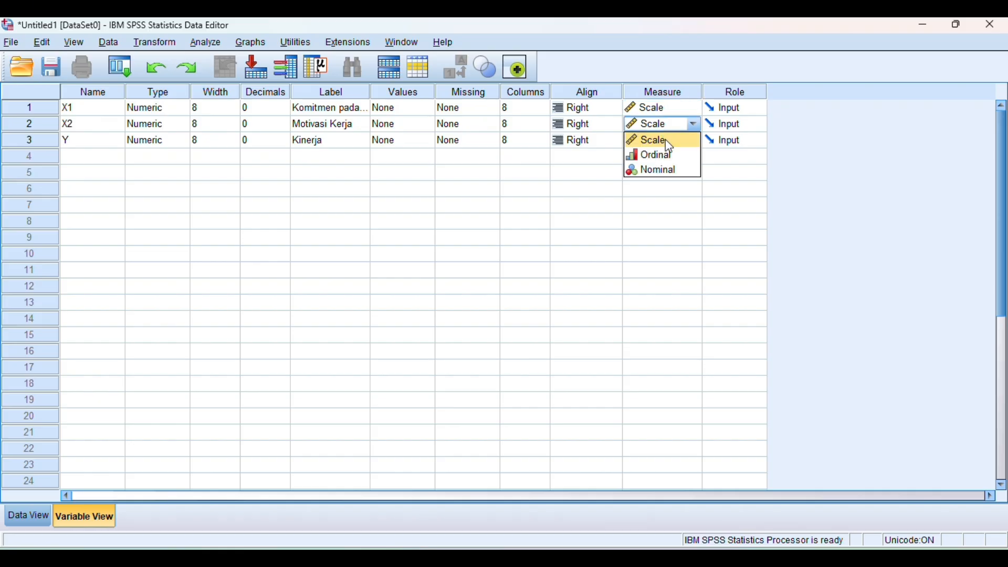
{"action": "left_click", "coordinate": [666, 140]}
{"action": "left_click", "coordinate": [666, 140]}
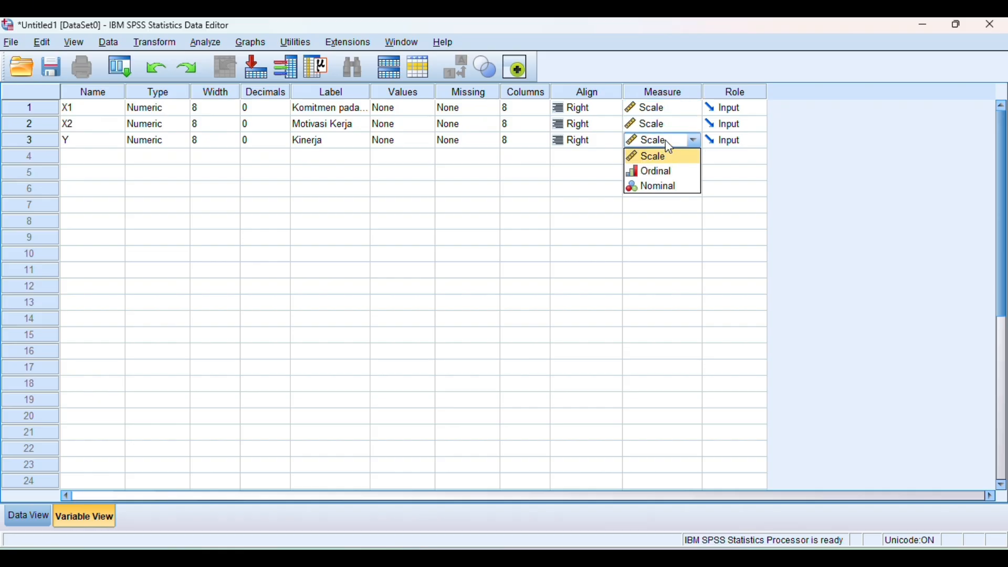
{"action": "left_click", "coordinate": [671, 157]}
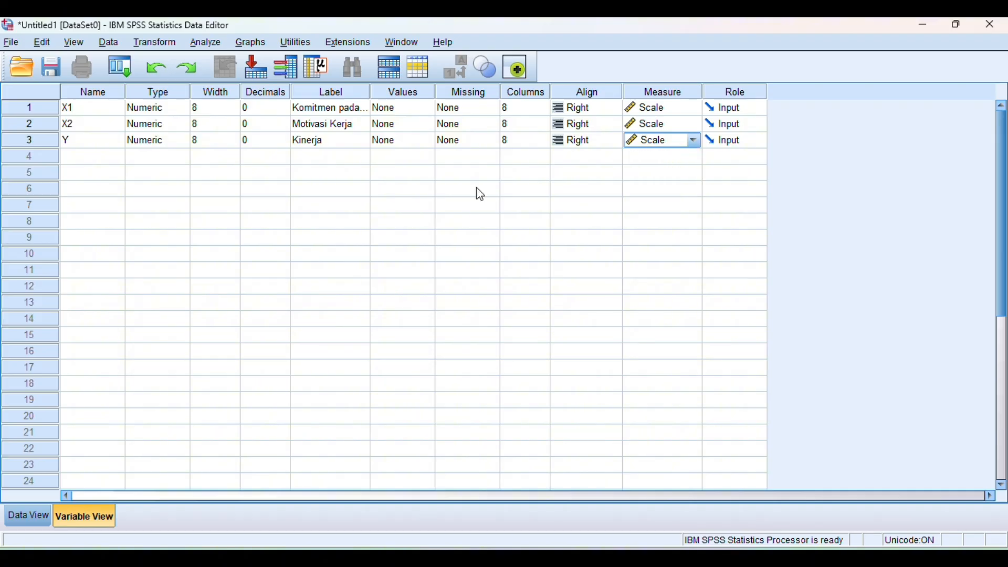
- Show the data grid, then switch to the Word document "Tugas 17 Desember 2025" and copy the X1, X2 and Y values of rows 1 to 30
{"action": "left_click", "coordinate": [31, 518]}
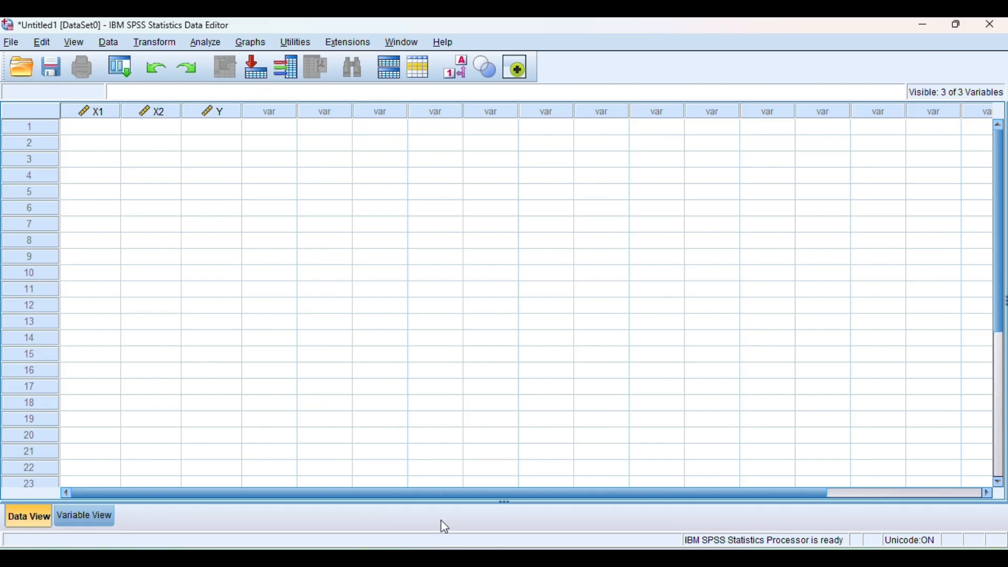
{"action": "mouse_move", "coordinate": [573, 557]}
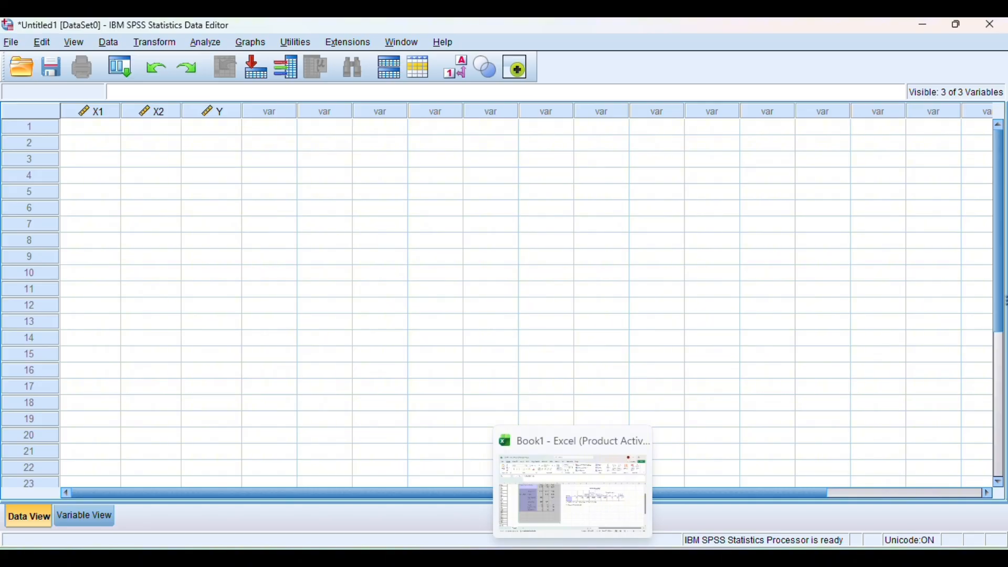
{"action": "mouse_move", "coordinate": [670, 557]}
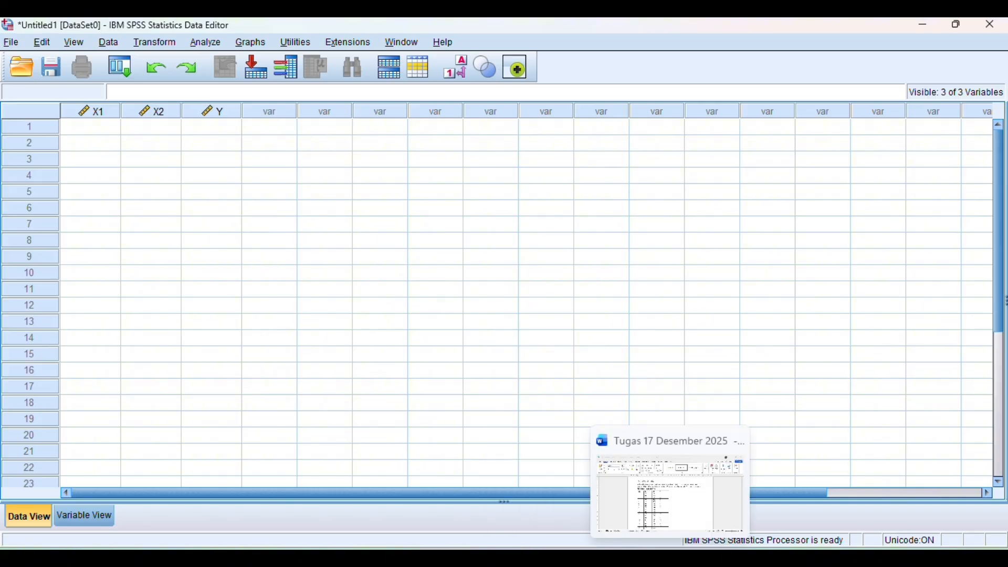
{"action": "left_click", "coordinate": [669, 558]}
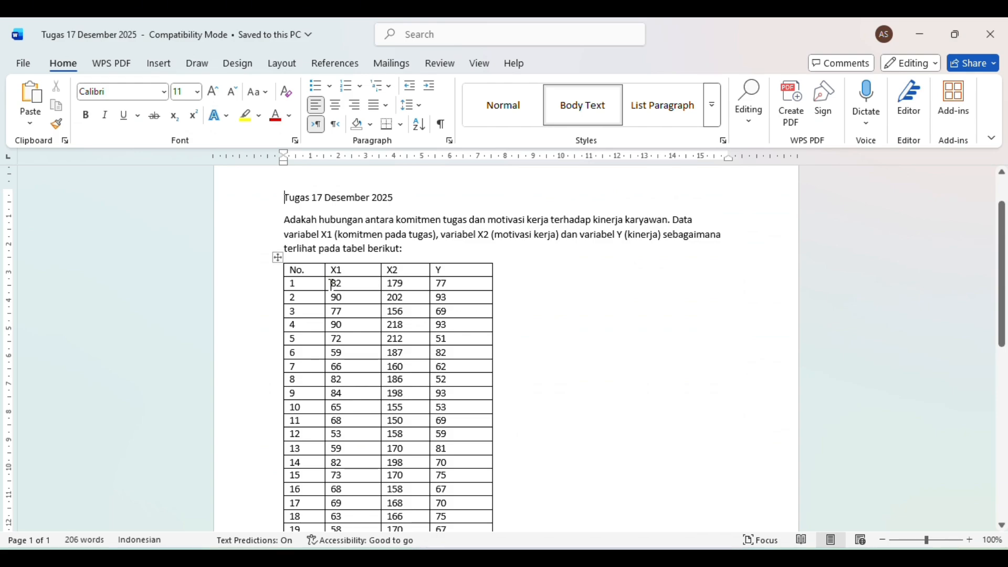
{"action": "left_click_drag", "start_coordinate": [332, 284], "coordinate": [487, 433]}
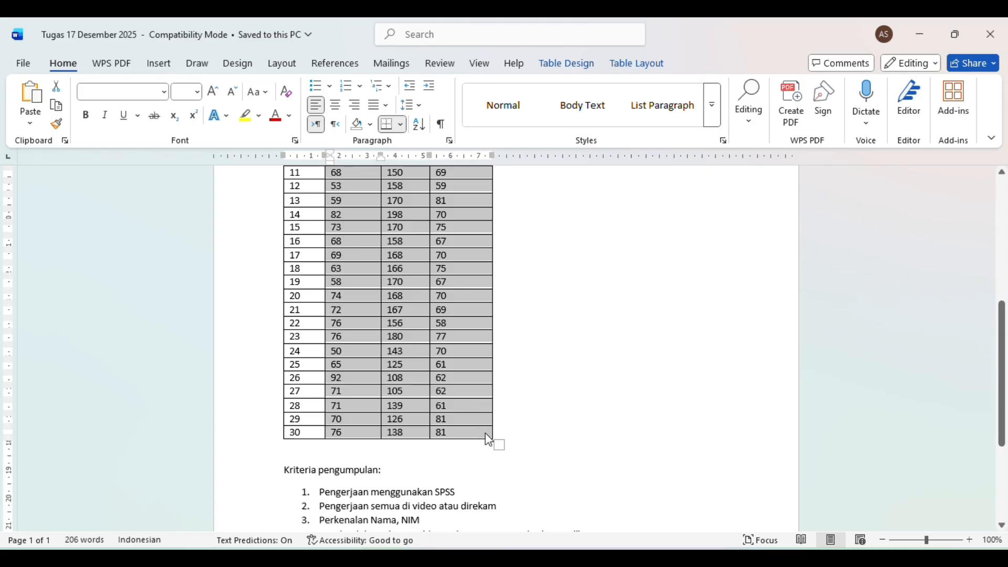
- Return to SPSS and paste the copied values into the data grid, starting at case 1 of X1
{"action": "mouse_move", "coordinate": [605, 558]}
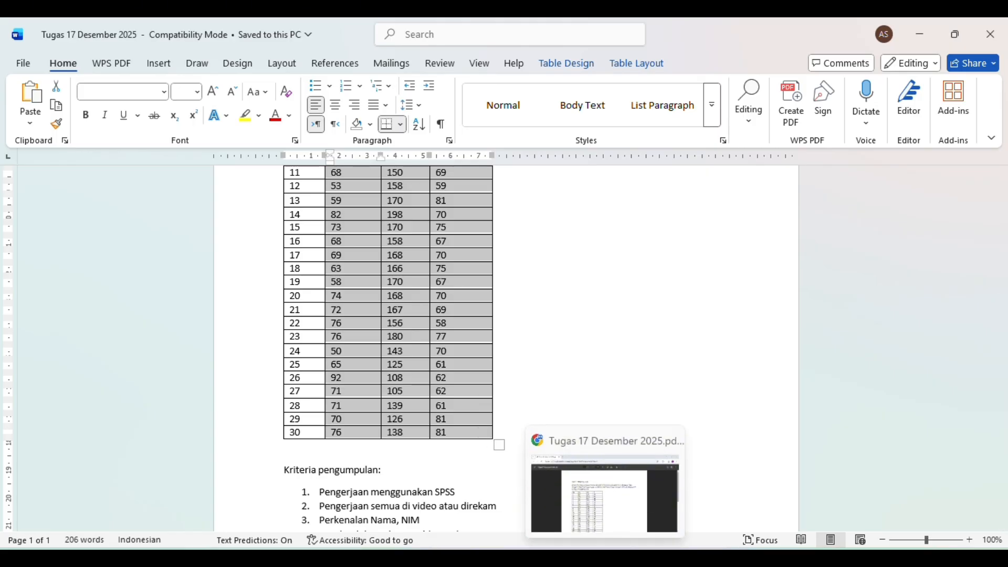
{"action": "left_click", "coordinate": [637, 557]}
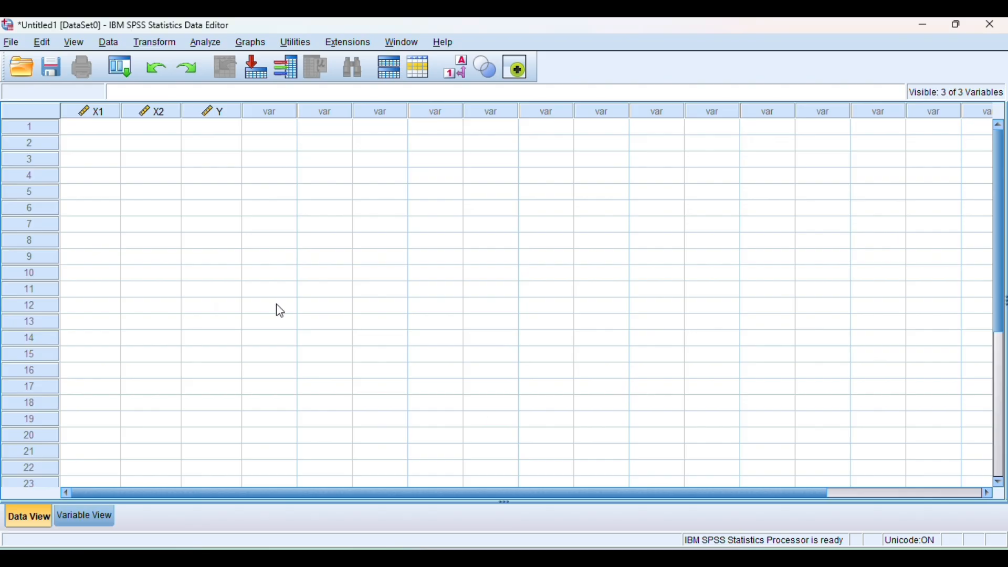
{"action": "left_click", "coordinate": [103, 132]}
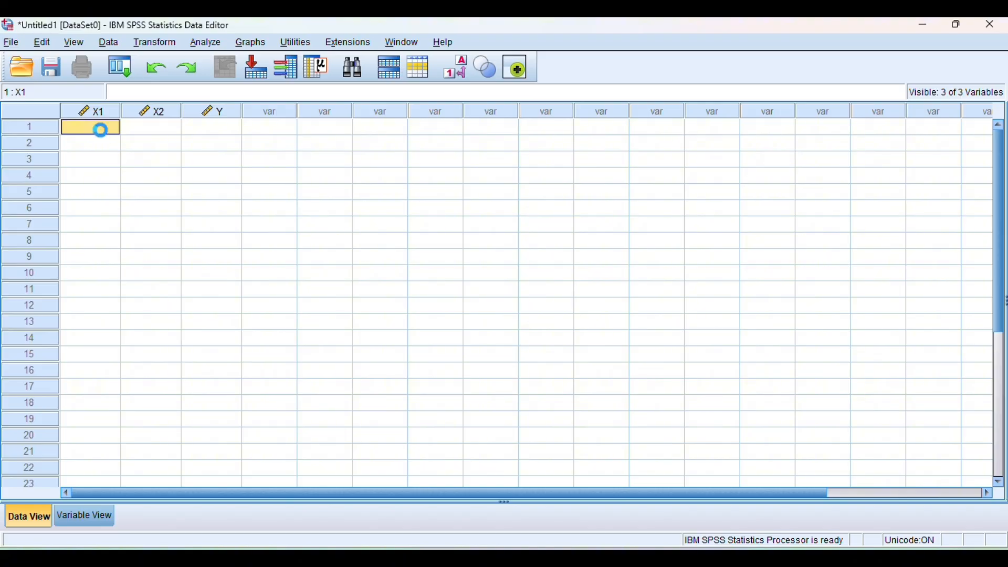
{"action": "key", "text": "ctrl+v"}
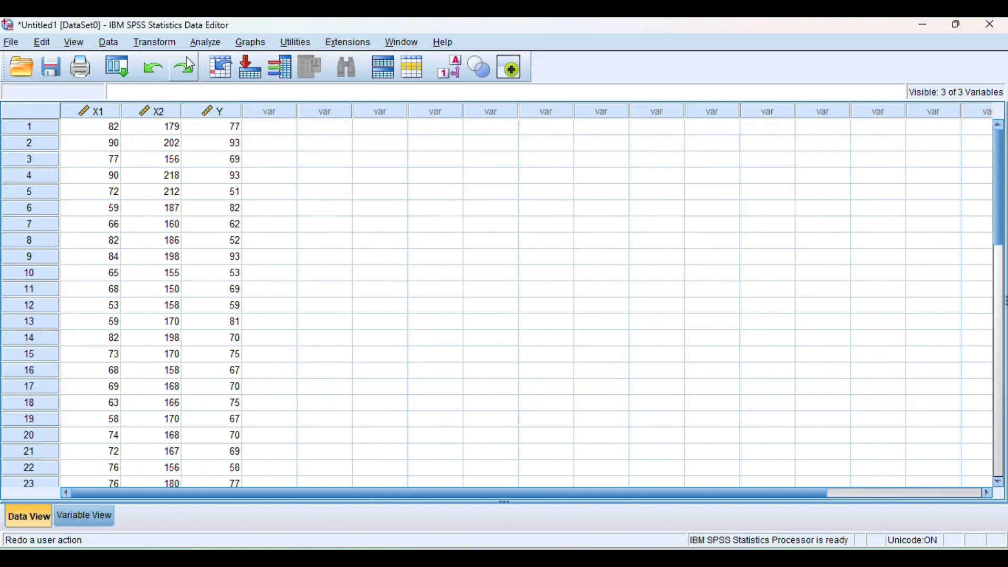
- Start a linear regression analysis with Kinerja [Y] as the dependent variable
{"action": "left_click", "coordinate": [215, 46]}
{"action": "mouse_move", "coordinate": [282, 199]}
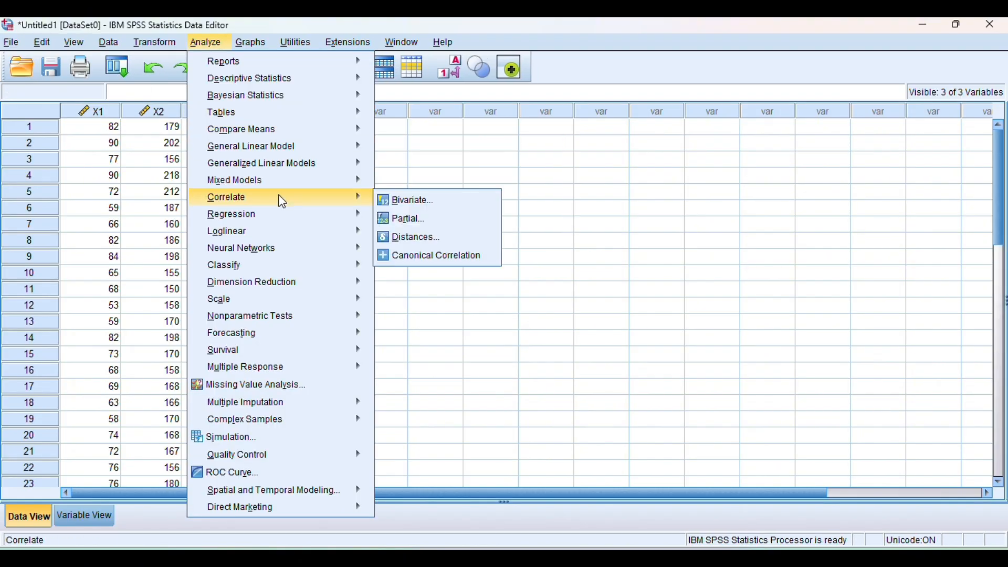
{"action": "mouse_move", "coordinate": [287, 216]}
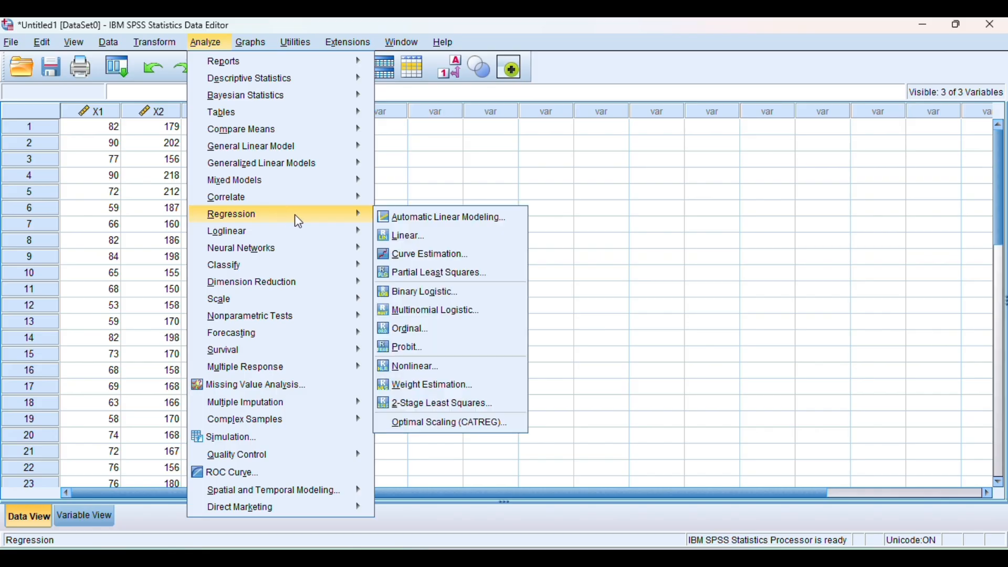
{"action": "left_click", "coordinate": [404, 239]}
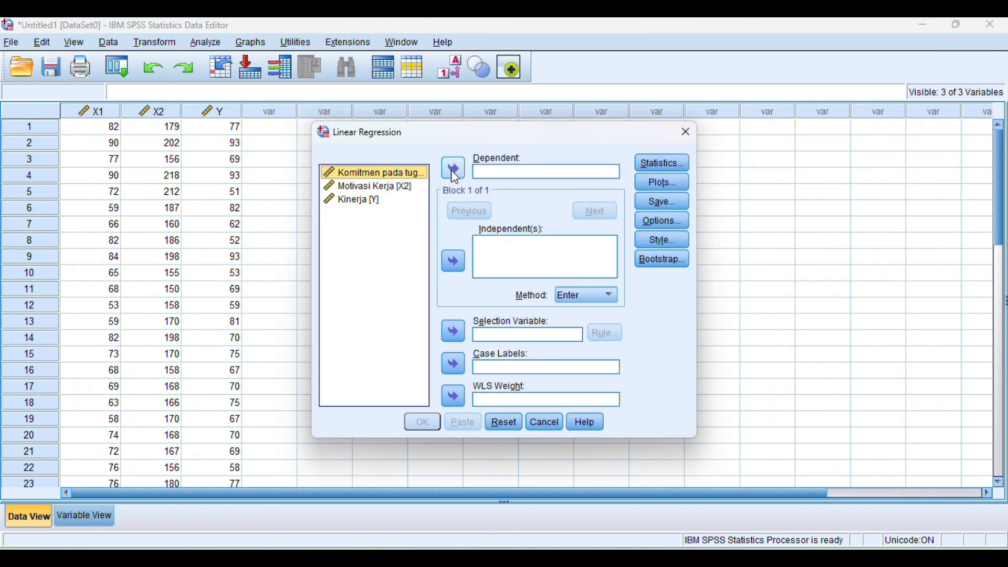
{"action": "left_click", "coordinate": [405, 201]}
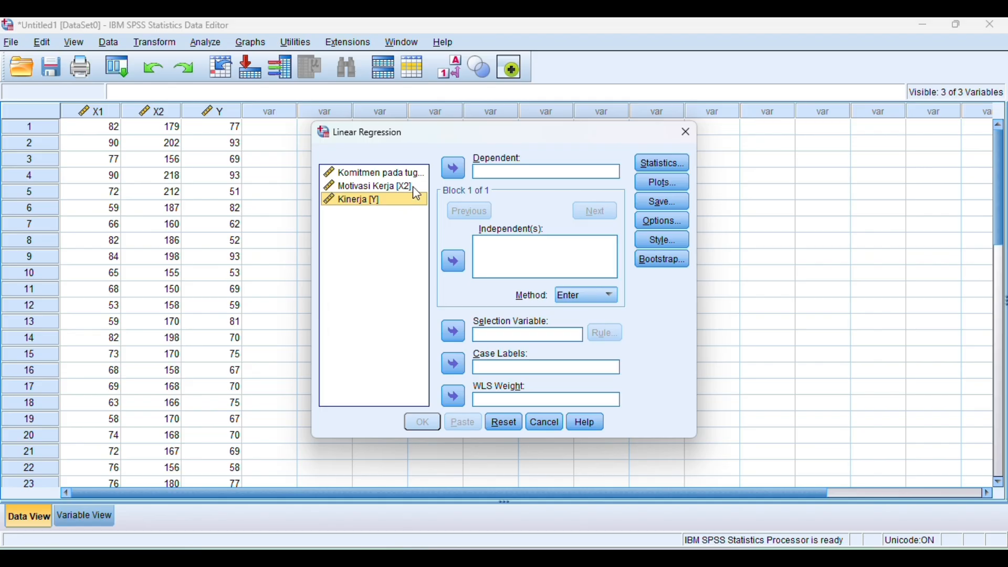
{"action": "left_click", "coordinate": [451, 172]}
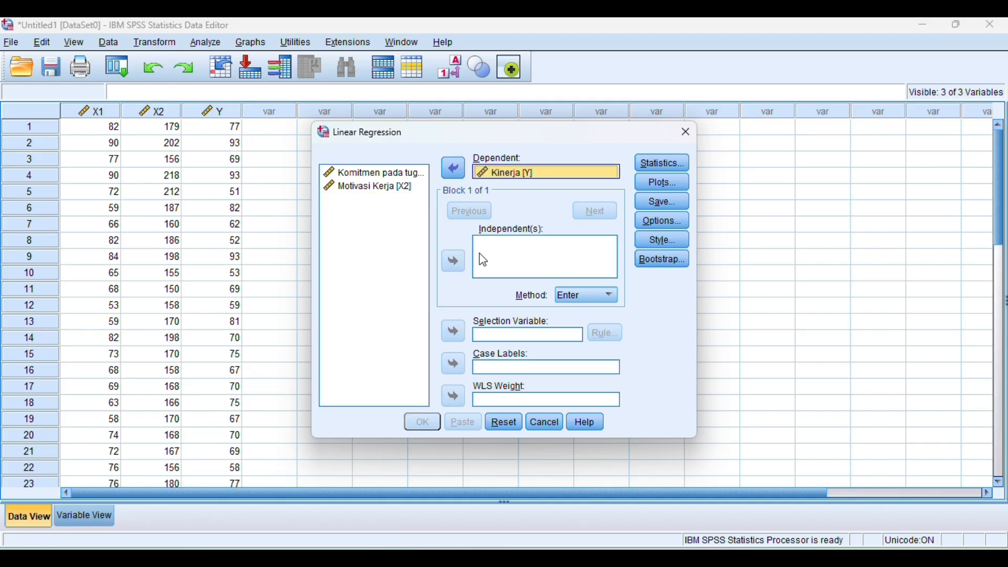
- Add Komitmen pada tugas [X1] and Motivasi Kerja [X2] together as the independent variables of the regression
{"action": "left_click", "coordinate": [378, 177]}
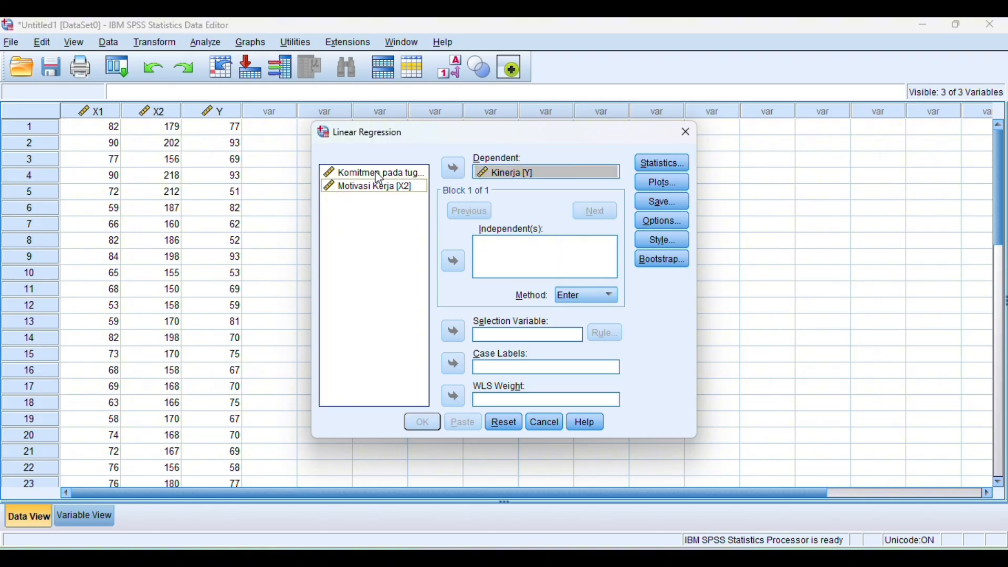
{"action": "left_click", "coordinate": [379, 177]}
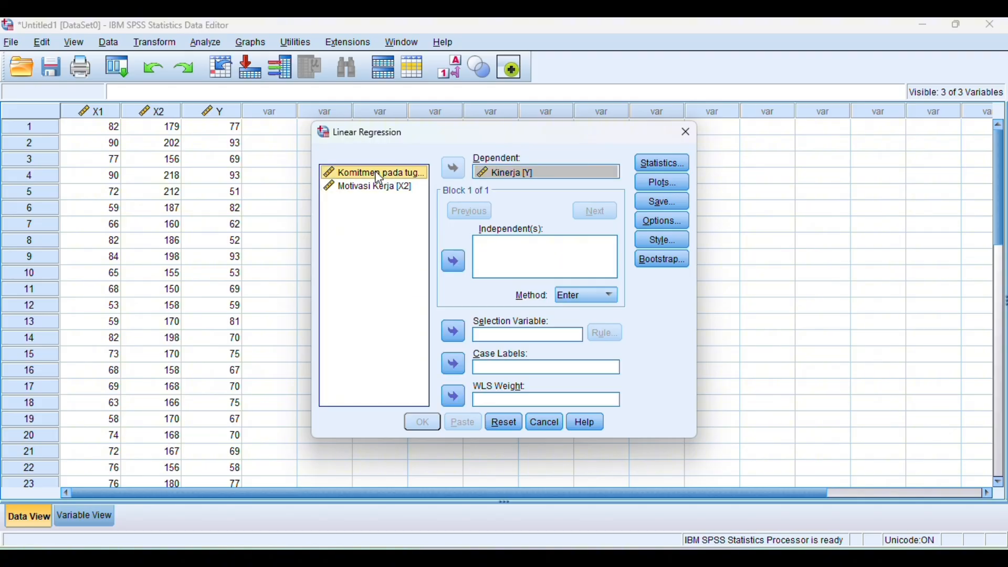
{"action": "key", "text": "shift+Down"}
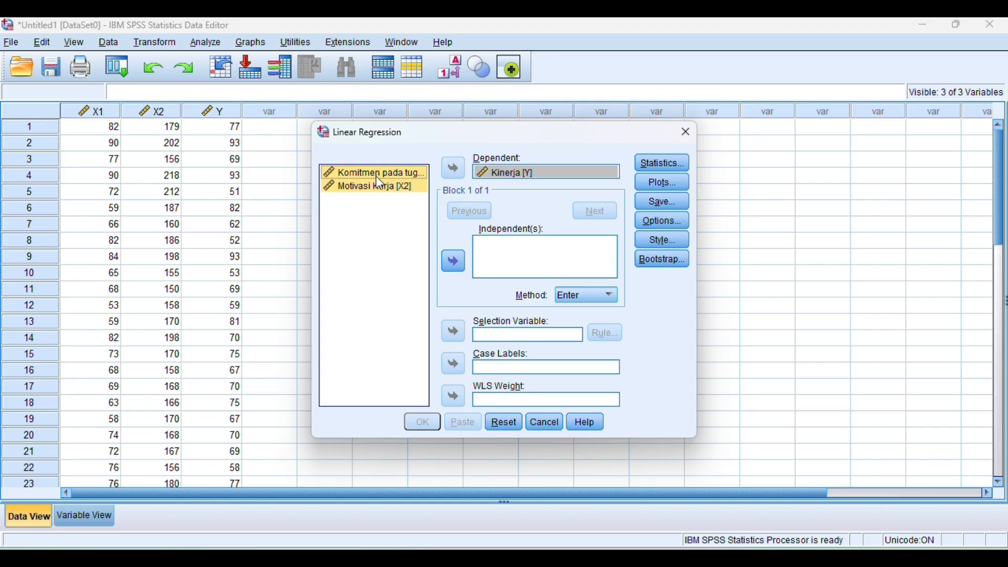
{"action": "left_click", "coordinate": [459, 261]}
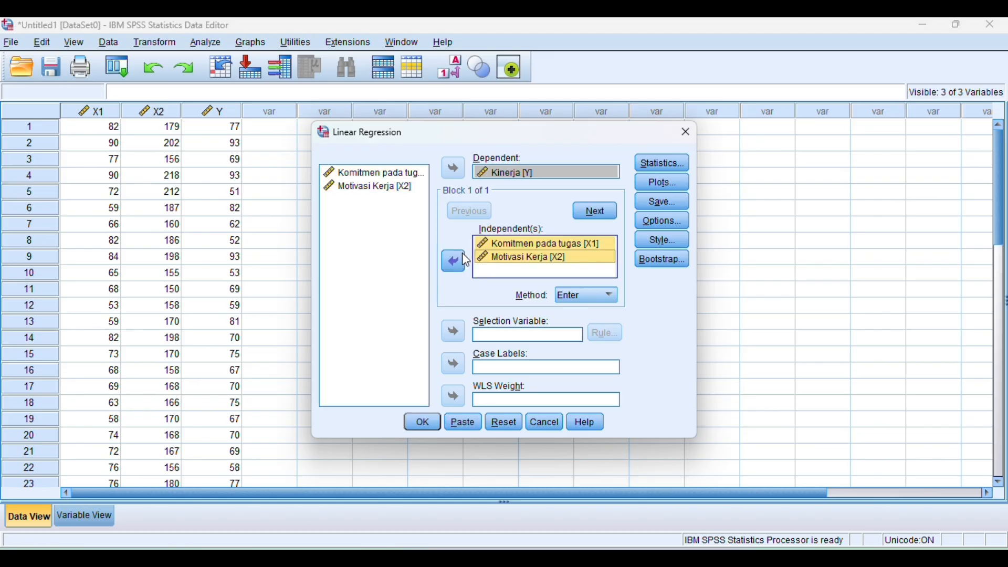
- Include R squared change and Descriptives in the regression statistics
{"action": "left_click", "coordinate": [662, 164]}
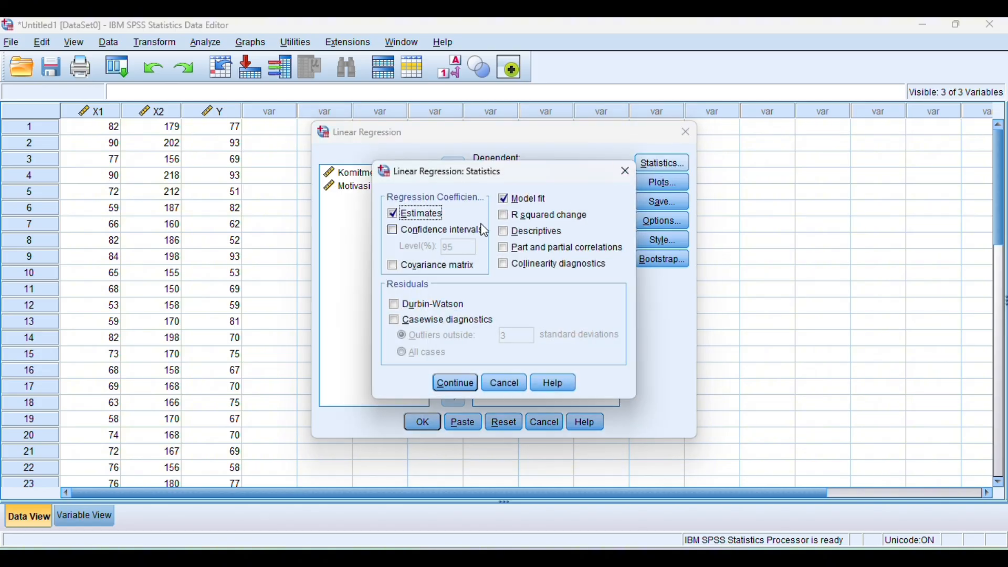
{"action": "left_click", "coordinate": [504, 217]}
{"action": "left_click", "coordinate": [504, 231]}
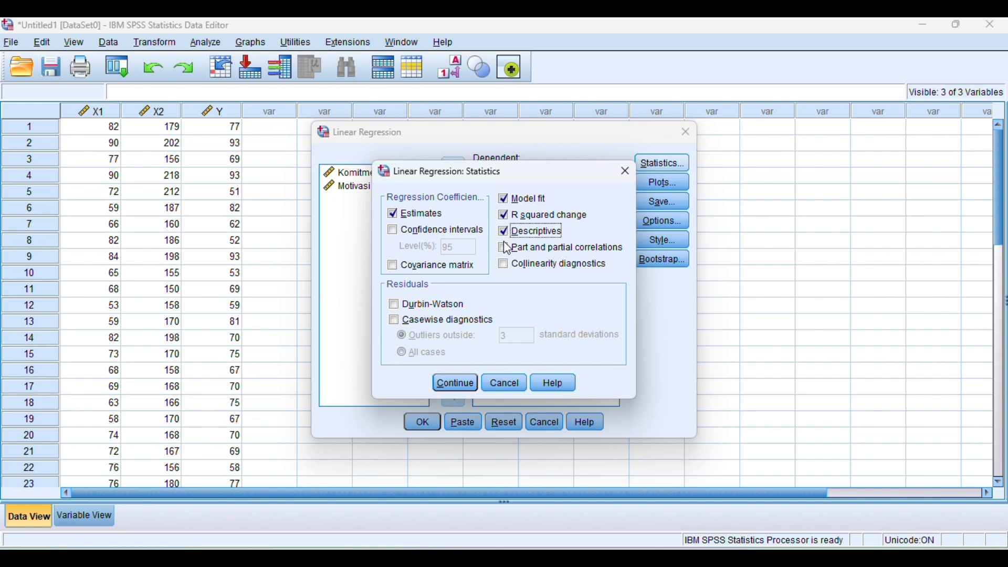
{"action": "left_click", "coordinate": [465, 386]}
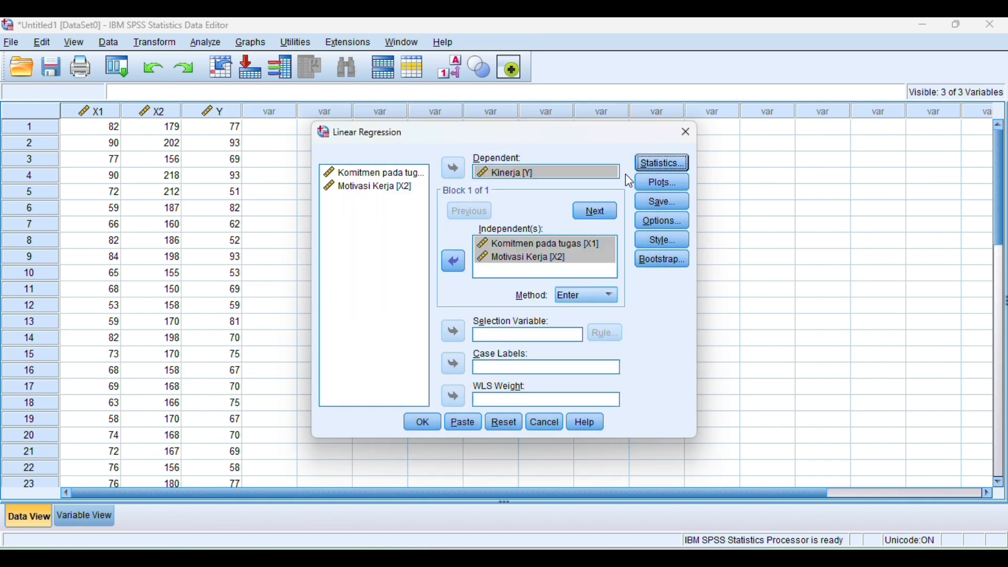
- Set up a scatterplot of DEPENDNT on Y against *ADJPRED on X, and include the residual histogram and normal probability plot
{"action": "left_click", "coordinate": [660, 184]}
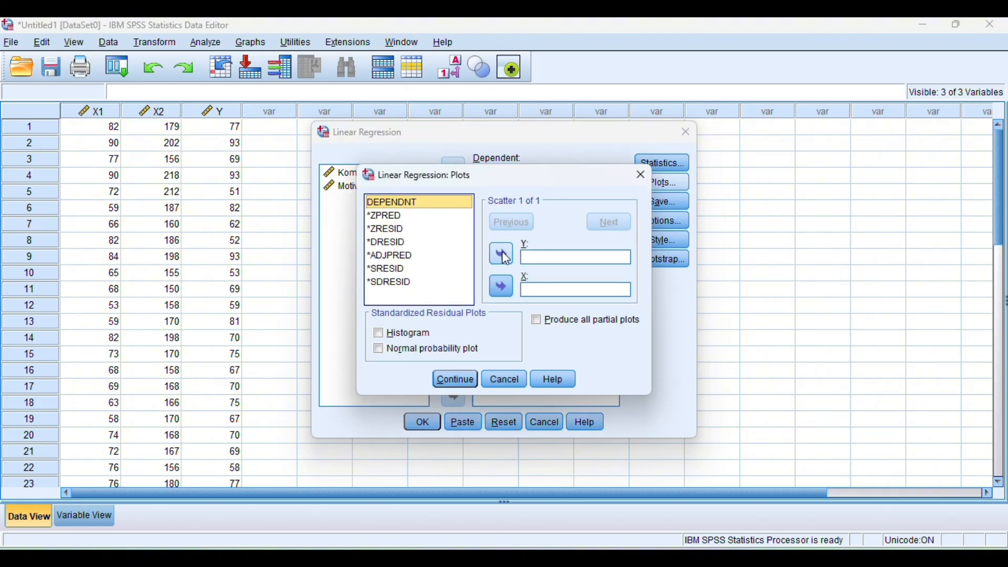
{"action": "left_click", "coordinate": [502, 253]}
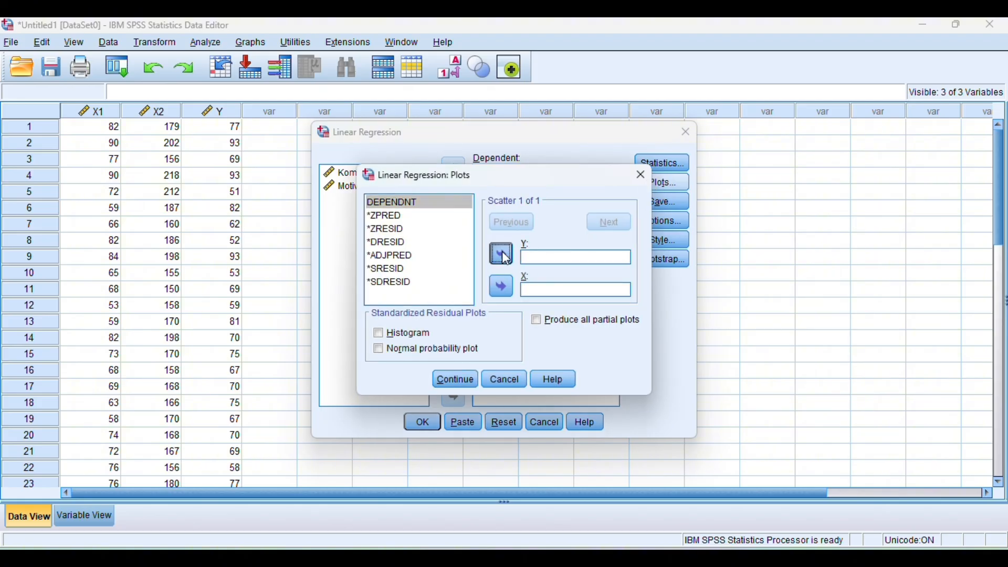
{"action": "left_click", "coordinate": [426, 256]}
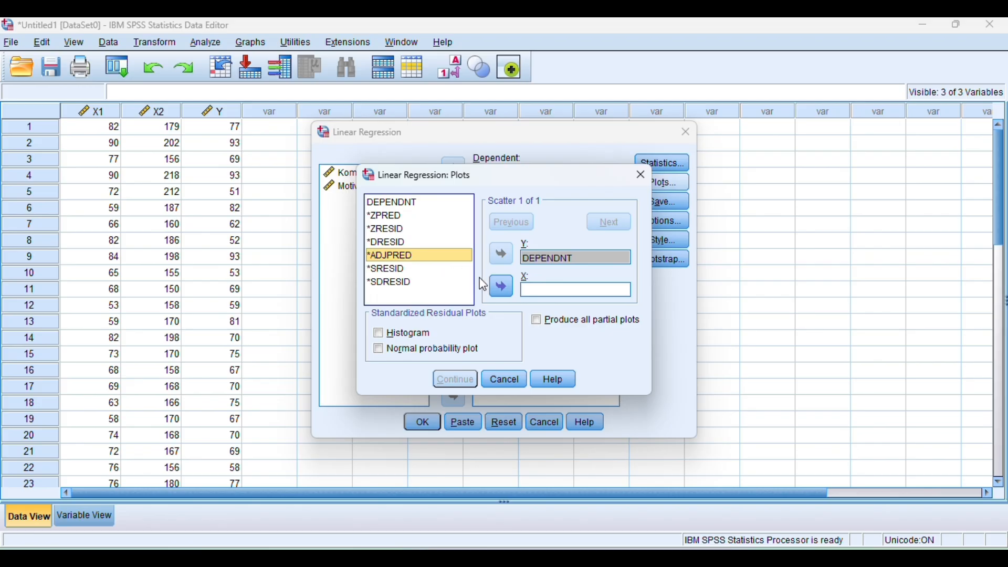
{"action": "left_click", "coordinate": [506, 289]}
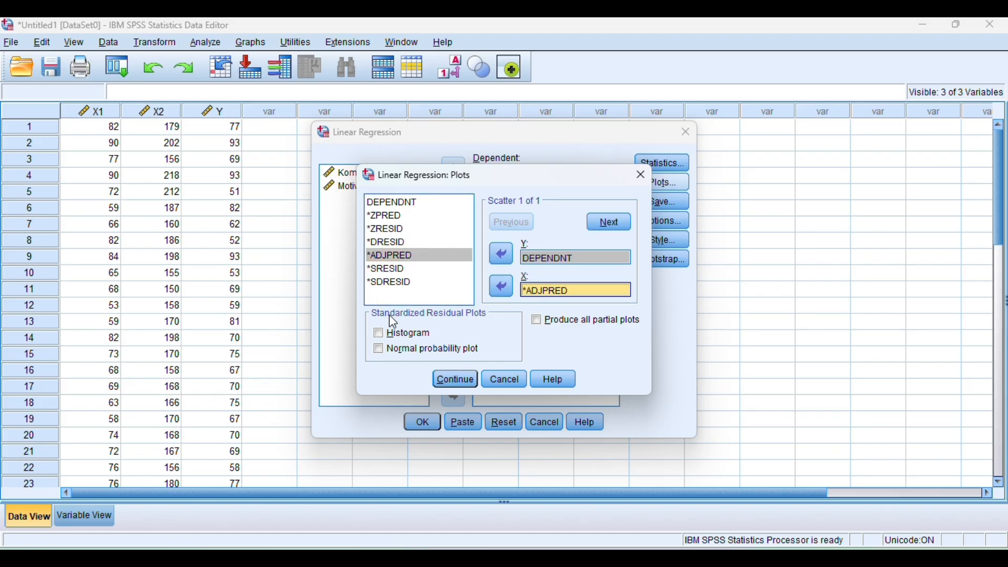
{"action": "left_click", "coordinate": [379, 334]}
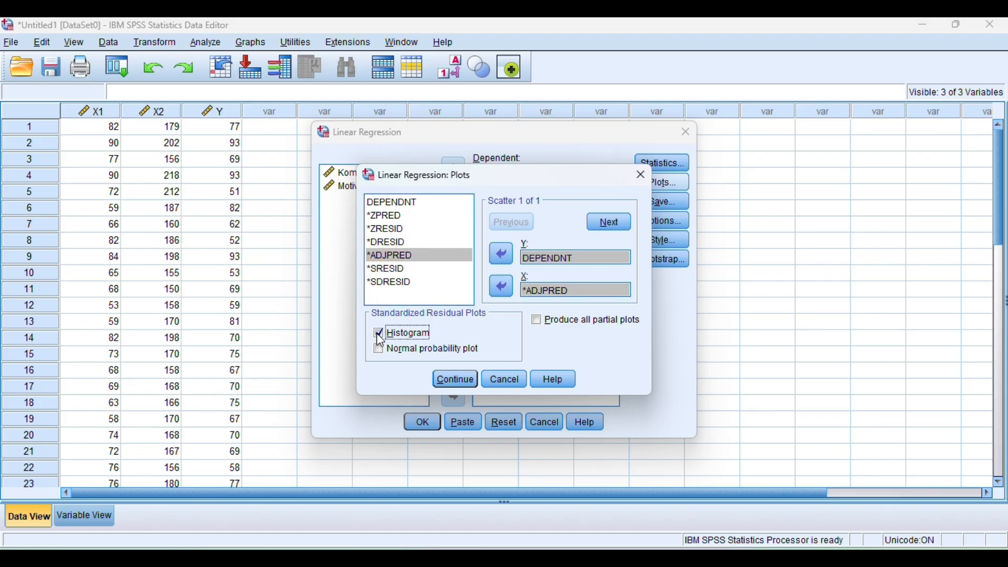
{"action": "left_click", "coordinate": [382, 349]}
{"action": "left_click", "coordinate": [456, 379]}
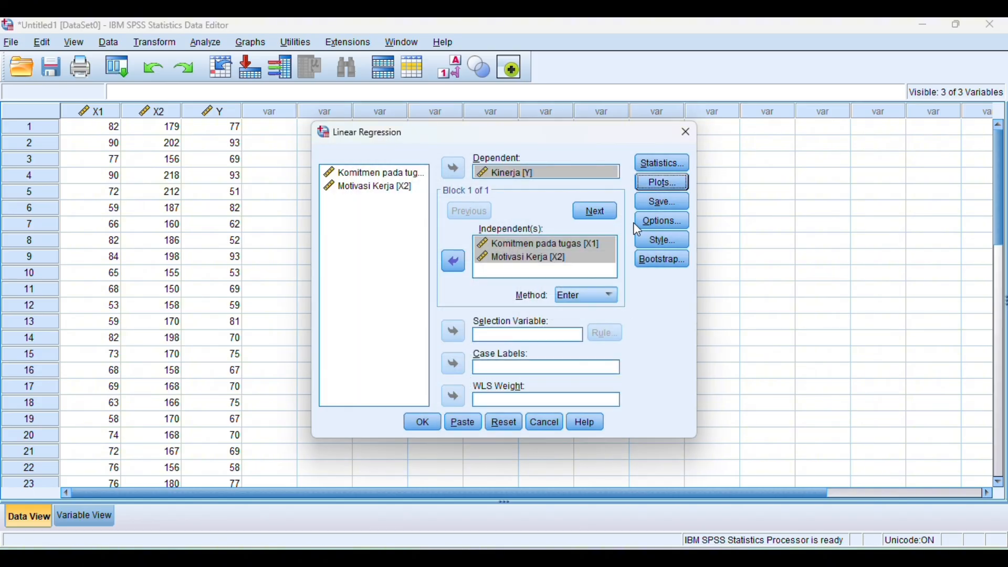
- Choose to save the unstandardized predicted values and run the linear regression
{"action": "left_click", "coordinate": [643, 198]}
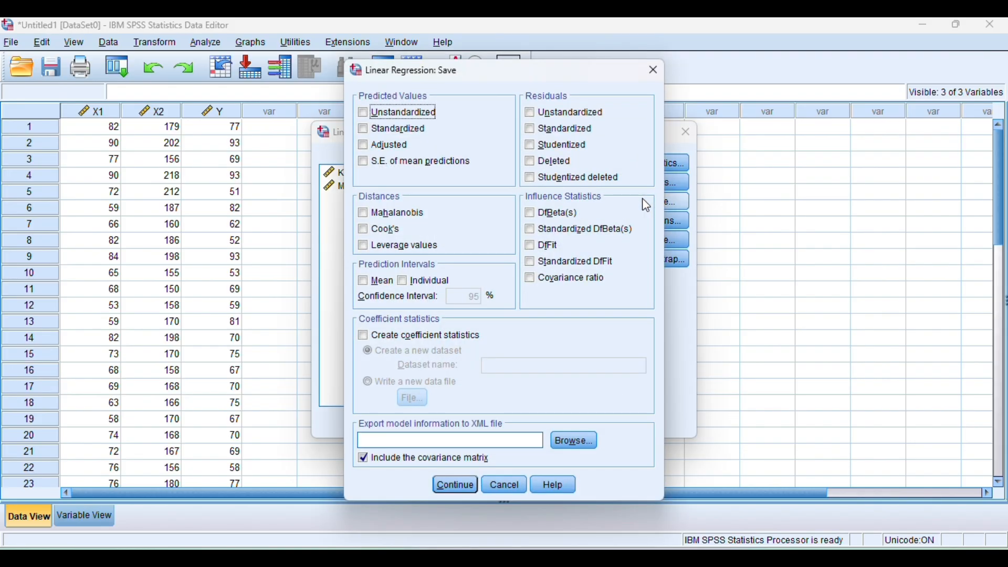
{"action": "left_click", "coordinate": [363, 113]}
{"action": "left_click", "coordinate": [456, 486]}
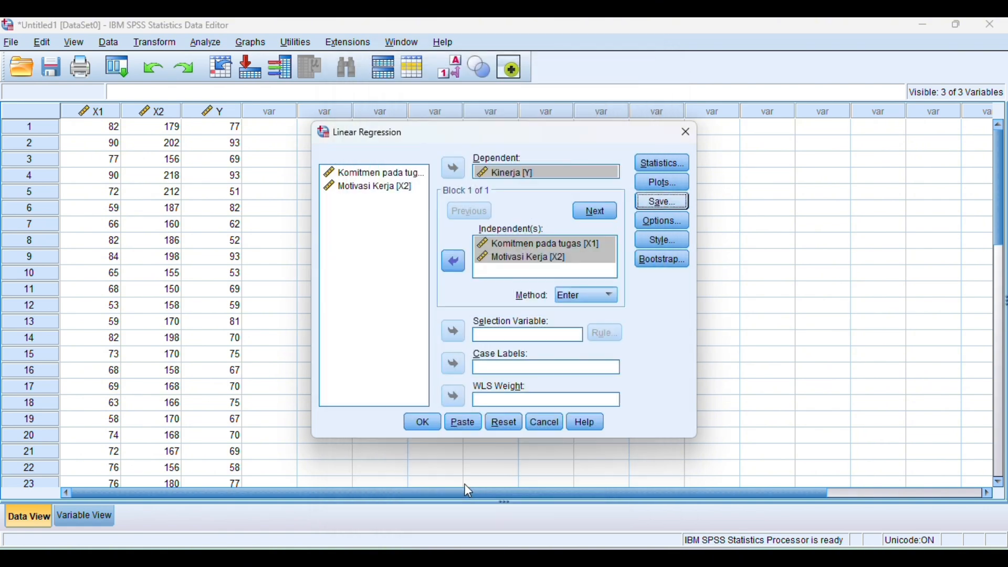
{"action": "left_click", "coordinate": [420, 423]}
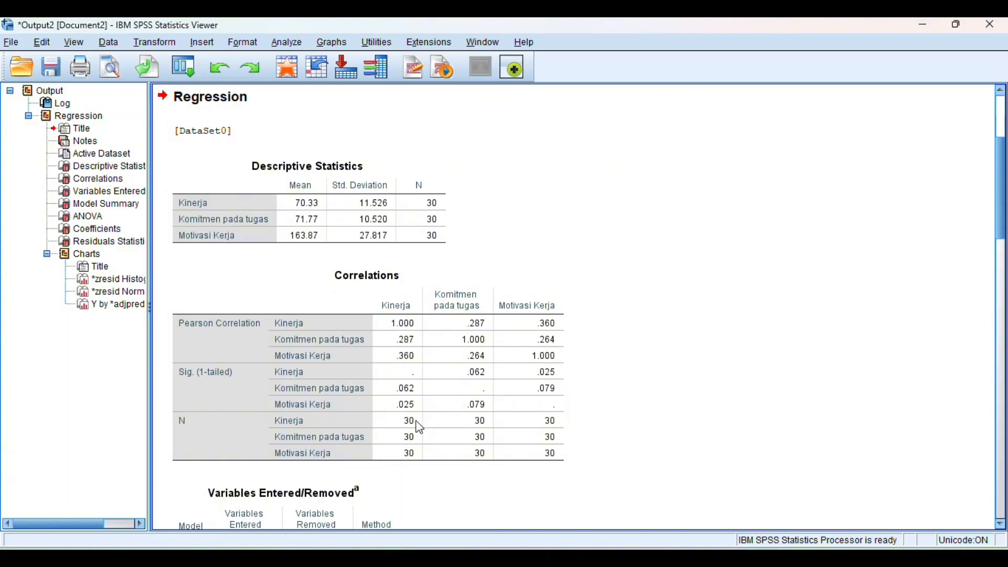
- Review the regression output from the Correlations table through the Model Summary and ANOVA to the residual charts
{"action": "left_click", "coordinate": [418, 423]}
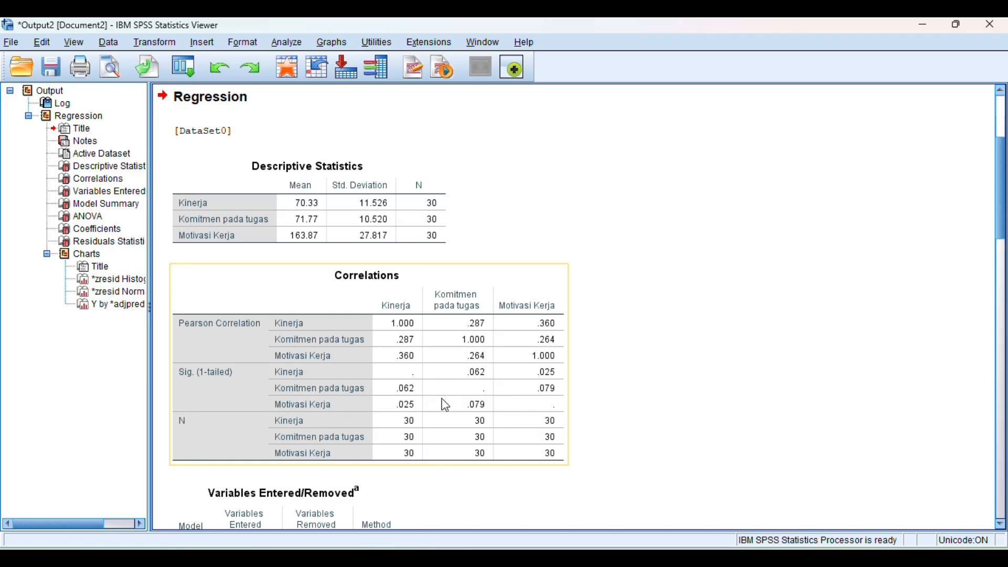
{"action": "scroll", "coordinate": [446, 402], "scroll_direction": "down", "scroll_amount": 3}
{"action": "scroll", "coordinate": [444, 397], "scroll_direction": "down", "scroll_amount": 12}
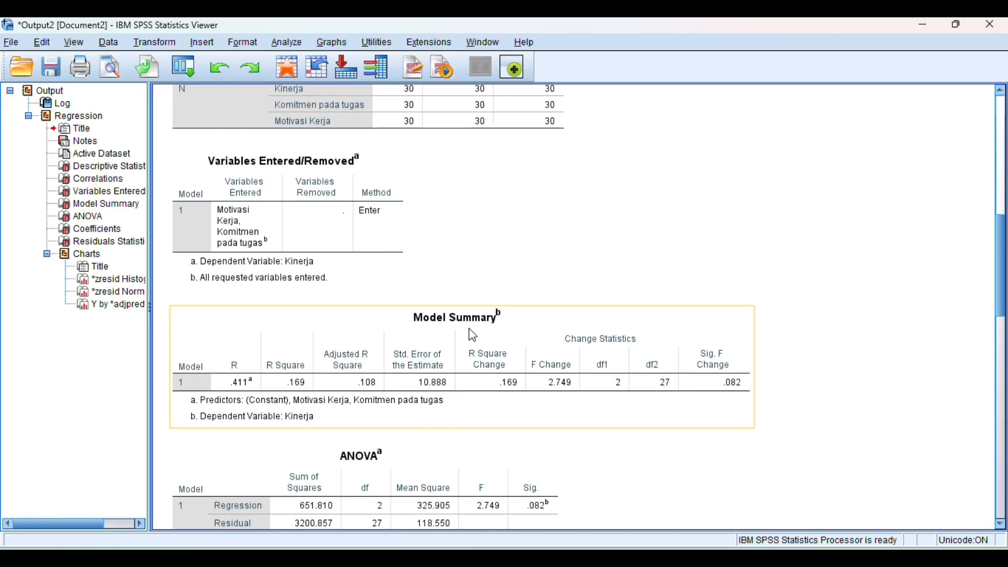
{"action": "scroll", "coordinate": [468, 329], "scroll_direction": "down", "scroll_amount": 12}
{"action": "scroll", "coordinate": [470, 331], "scroll_direction": "down", "scroll_amount": 20}
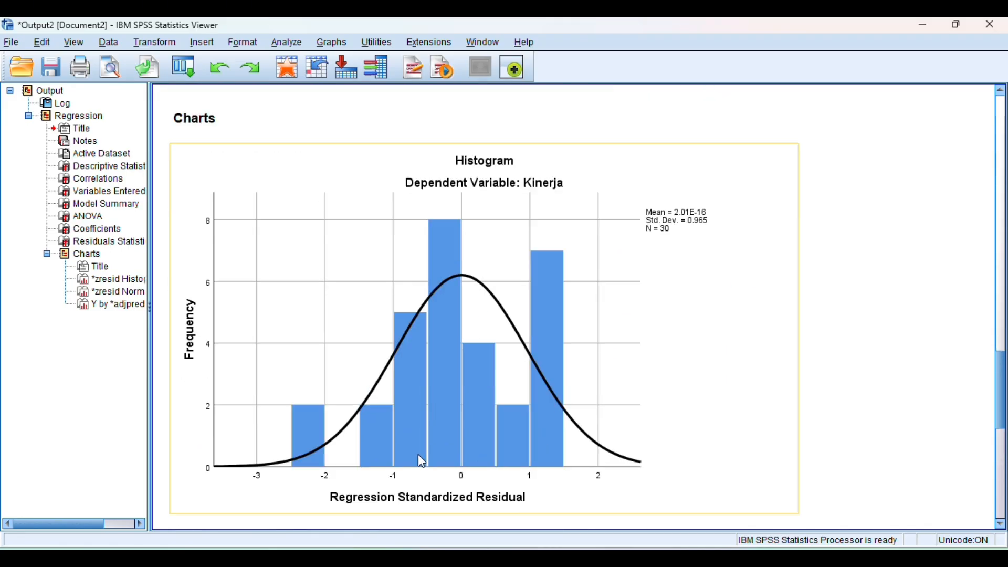
{"action": "scroll", "coordinate": [530, 437], "scroll_direction": "down", "scroll_amount": 7}
{"action": "scroll", "coordinate": [530, 437], "scroll_direction": "down", "scroll_amount": 20}
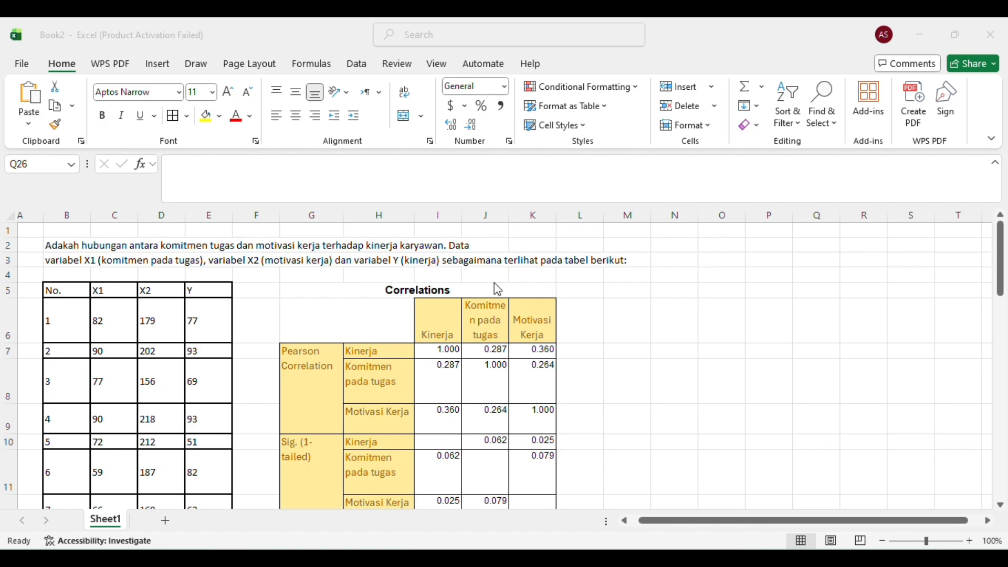
- In the Excel workbook Book2, examine the copied Correlations and Model Summary tables on Sheet1
{"action": "scroll", "coordinate": [496, 284], "scroll_direction": "down", "scroll_amount": 1}
{"action": "scroll", "coordinate": [493, 283], "scroll_direction": "down", "scroll_amount": 1}
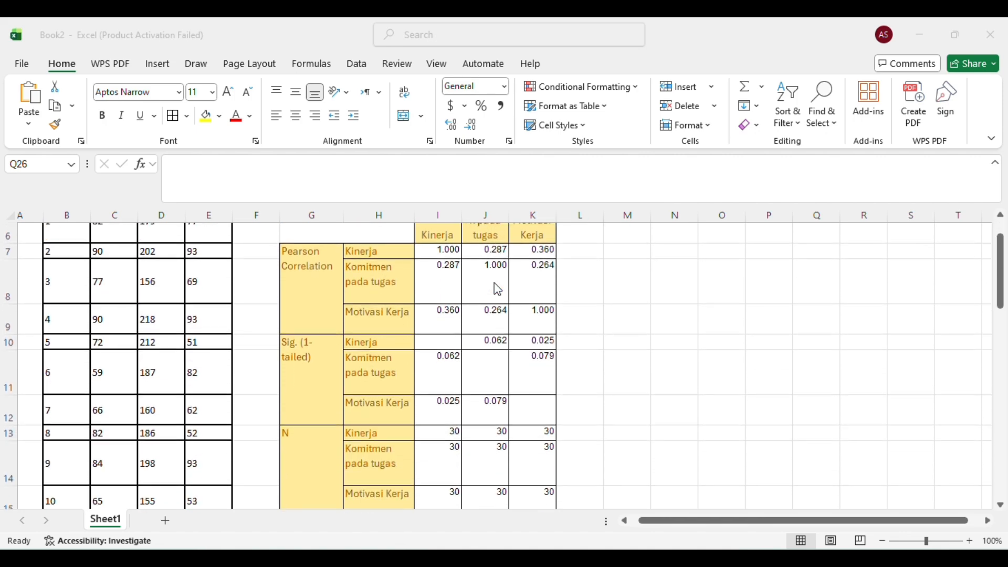
{"action": "scroll", "coordinate": [493, 283], "scroll_direction": "down", "scroll_amount": 1}
{"action": "scroll", "coordinate": [495, 288], "scroll_direction": "down", "scroll_amount": 1}
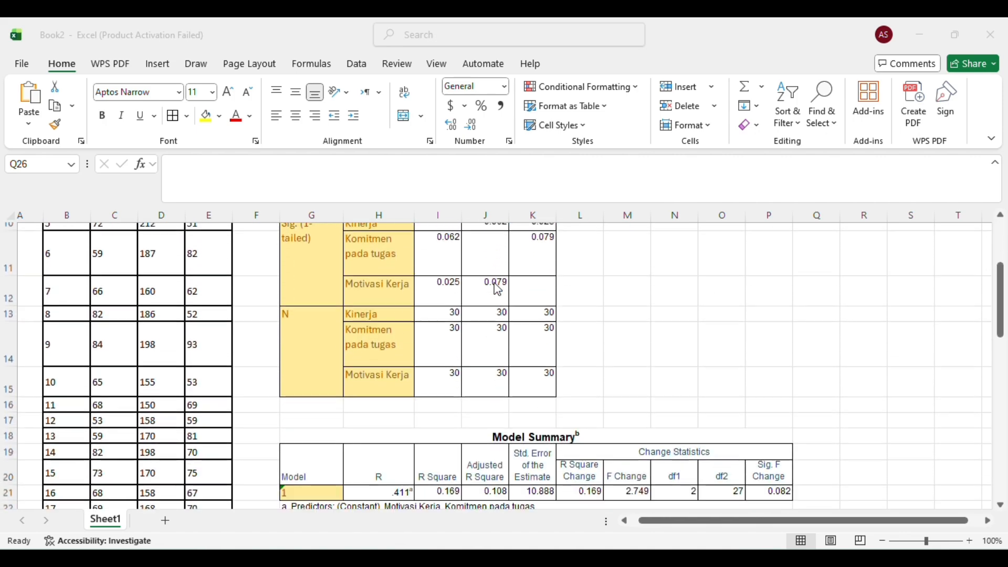
{"action": "scroll", "coordinate": [495, 287], "scroll_direction": "down", "scroll_amount": 1}
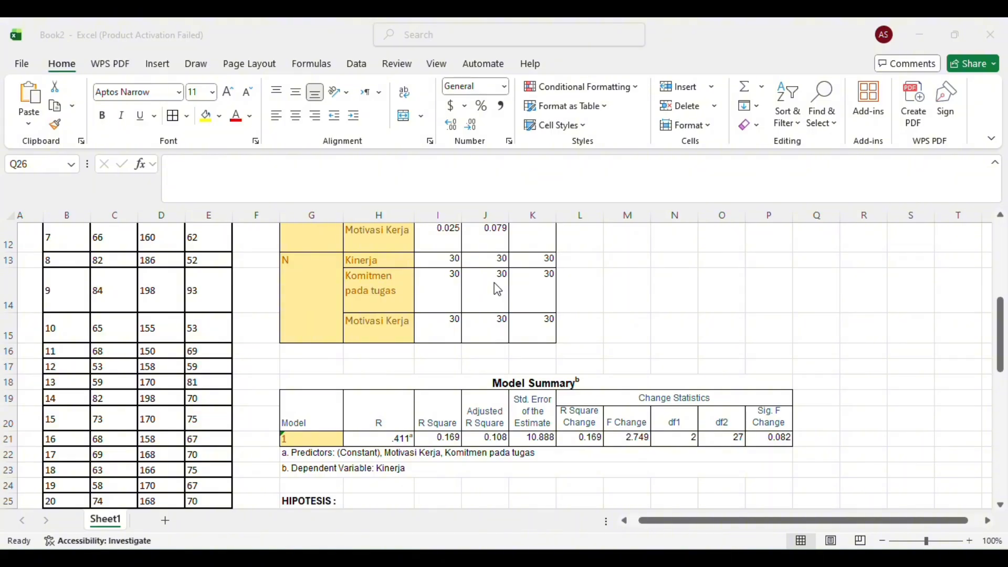
{"action": "scroll", "coordinate": [494, 282], "scroll_direction": "down", "scroll_amount": 1}
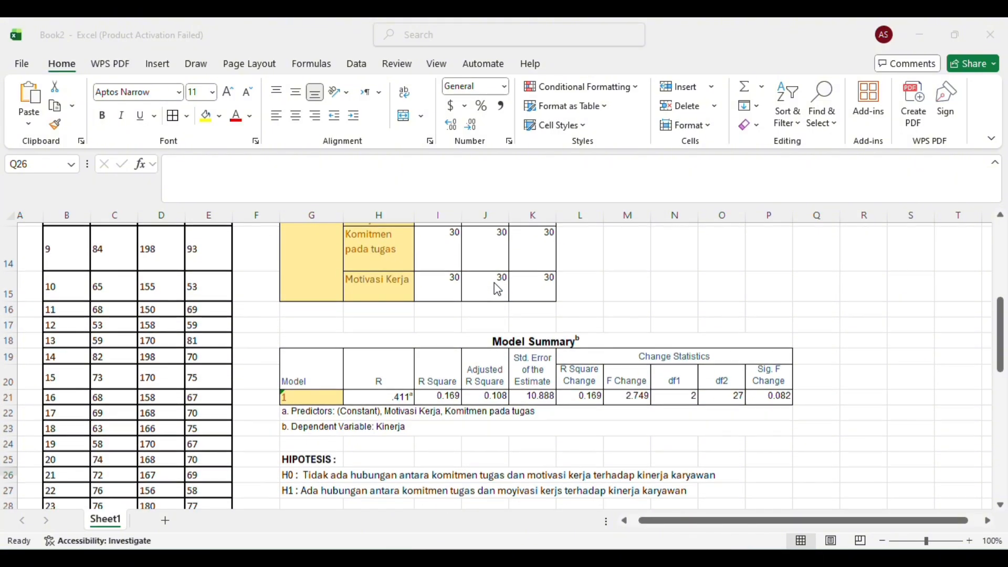
{"action": "scroll", "coordinate": [493, 282], "scroll_direction": "down", "scroll_amount": 1}
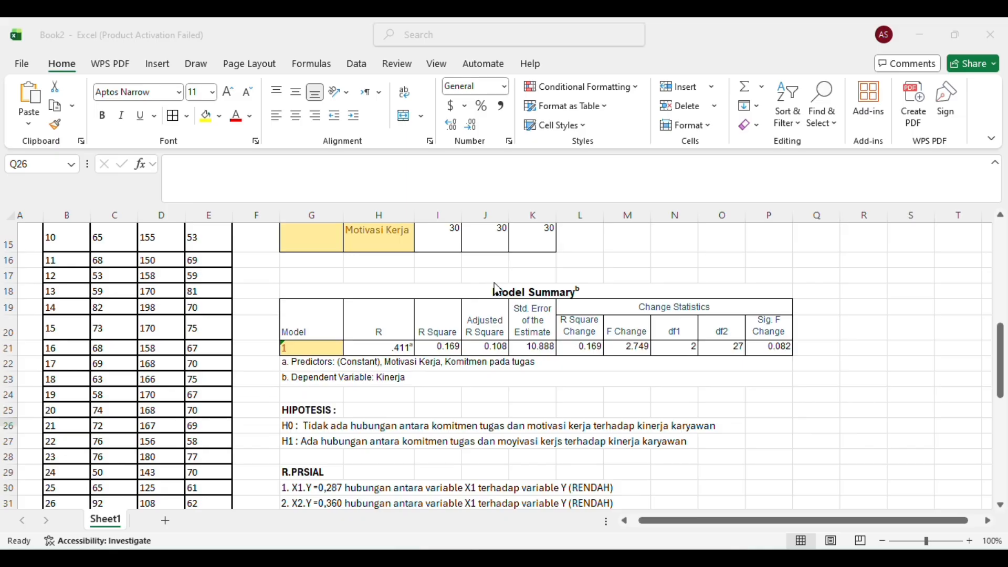
- Read the hypotheses, partial and simultaneous correlations, adjusted R square interpretation and KESIMPULAN section below the Model Summary
{"action": "scroll", "coordinate": [496, 289], "scroll_direction": "down", "scroll_amount": 1}
{"action": "scroll", "coordinate": [497, 288], "scroll_direction": "down", "scroll_amount": 1}
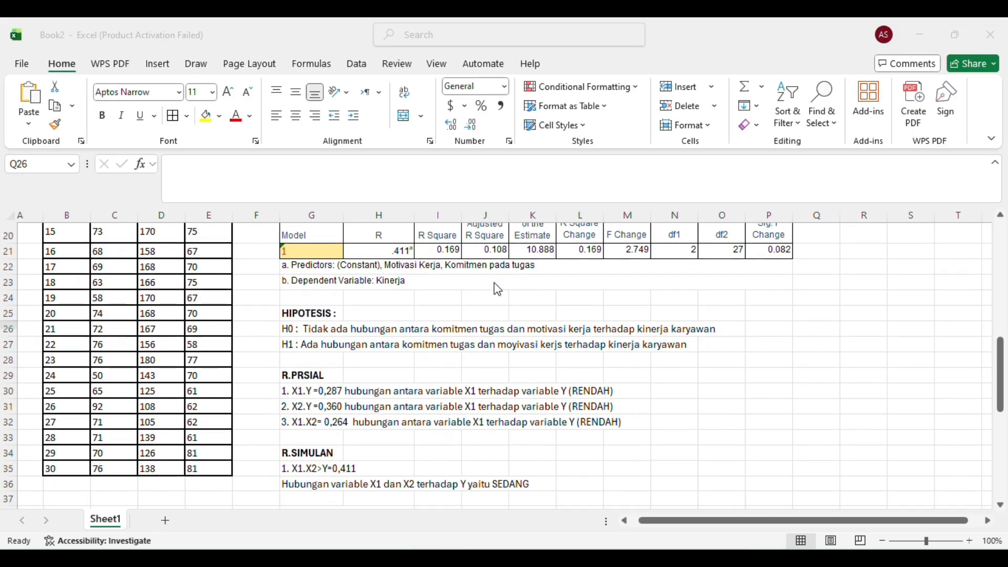
{"action": "scroll", "coordinate": [496, 289], "scroll_direction": "down", "scroll_amount": 1}
{"action": "scroll", "coordinate": [496, 289], "scroll_direction": "down", "scroll_amount": 1}
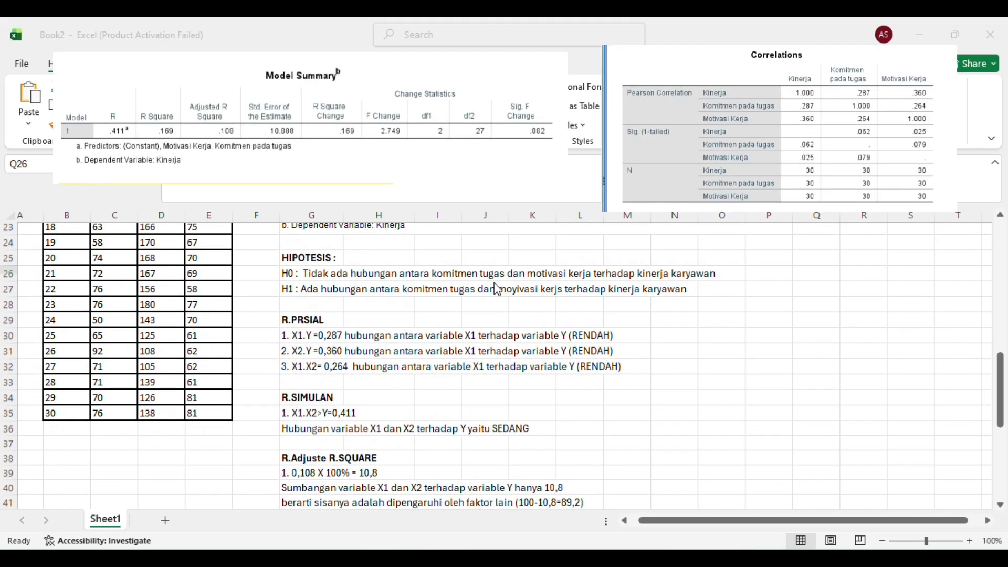
{"action": "scroll", "coordinate": [497, 289], "scroll_direction": "down", "scroll_amount": 1}
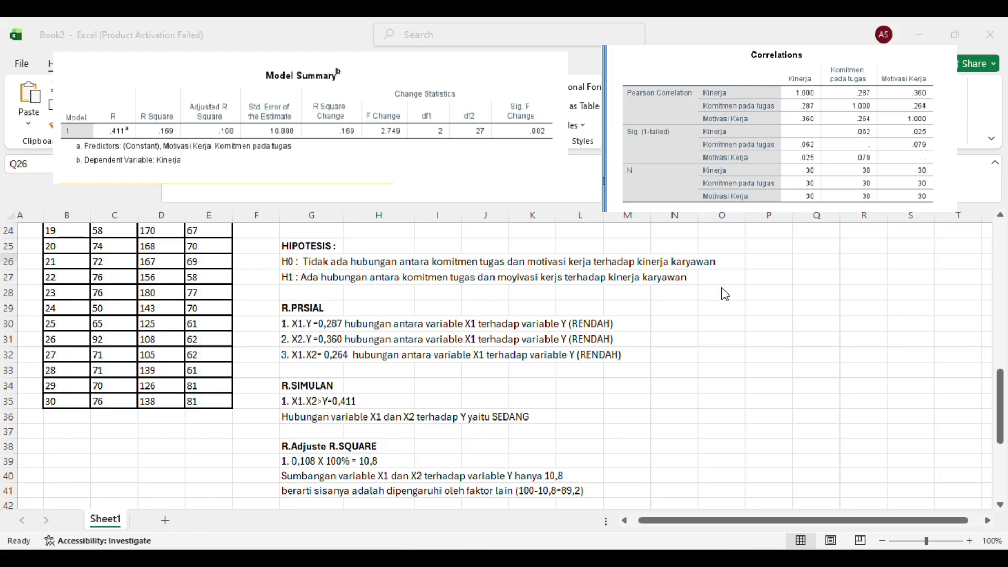
{"action": "scroll", "coordinate": [725, 295], "scroll_direction": "down", "scroll_amount": 1}
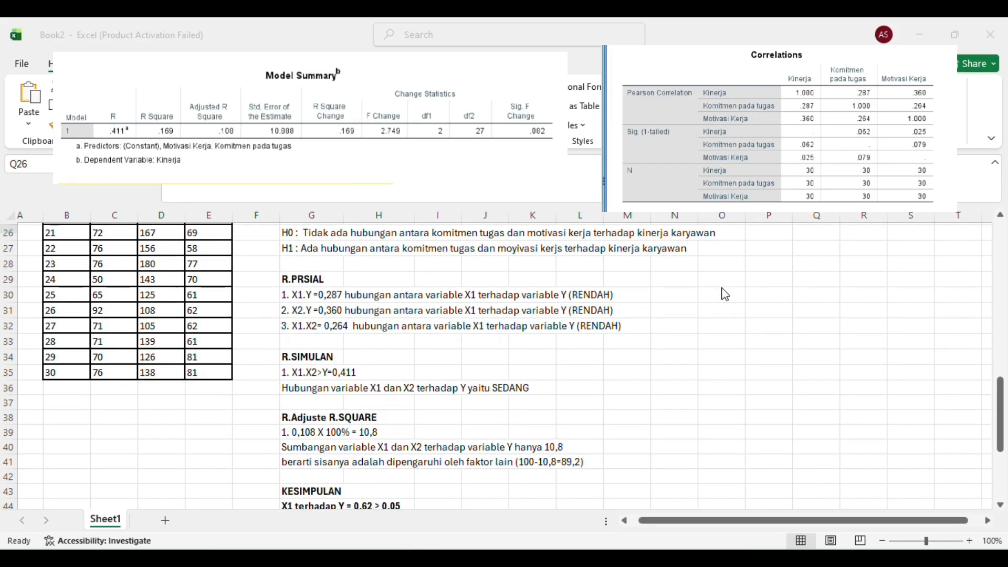
{"action": "scroll", "coordinate": [725, 294], "scroll_direction": "down", "scroll_amount": 1}
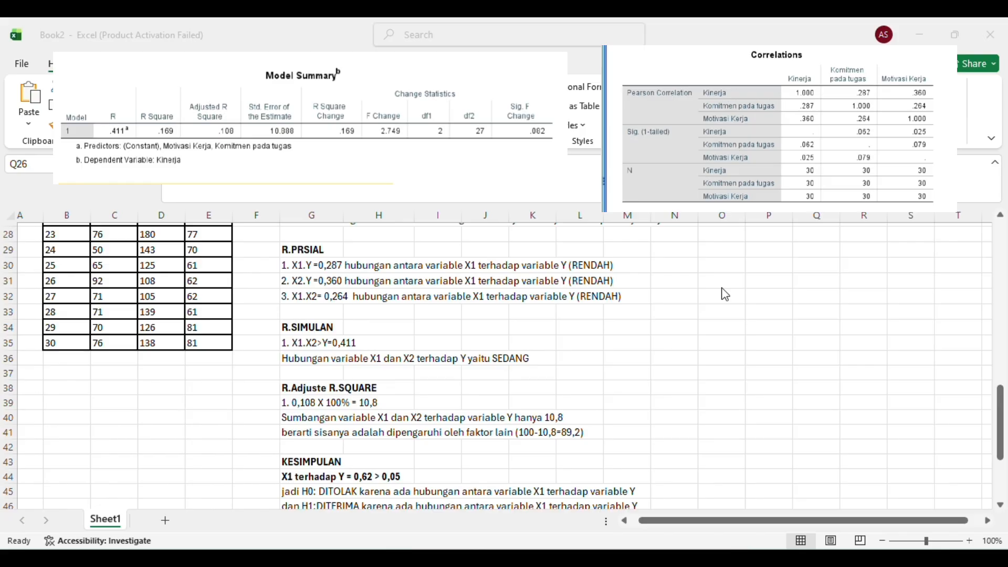
{"action": "scroll", "coordinate": [725, 295], "scroll_direction": "down", "scroll_amount": 1}
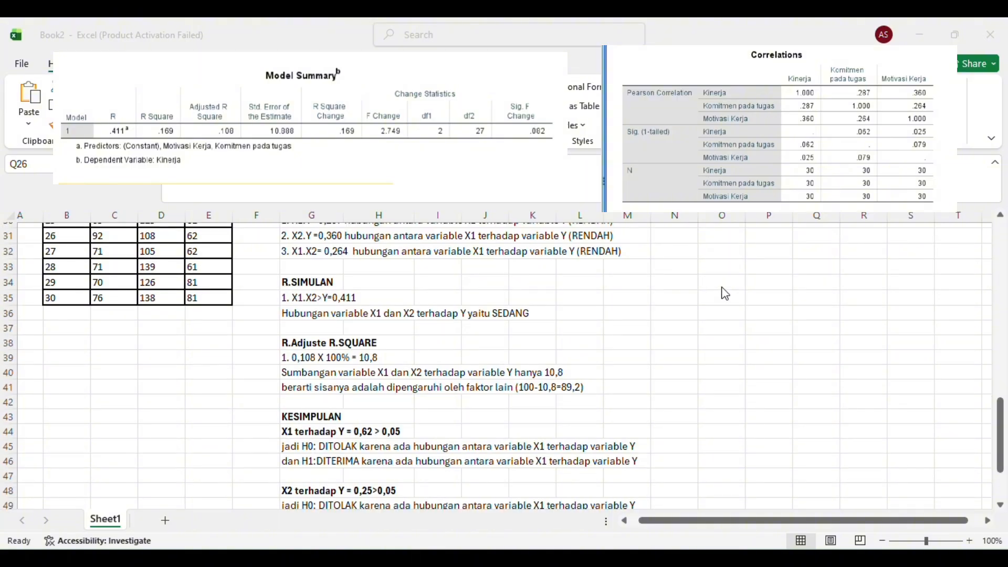
{"action": "scroll", "coordinate": [727, 272], "scroll_direction": "up", "scroll_amount": 1}
{"action": "scroll", "coordinate": [727, 272], "scroll_direction": "down", "scroll_amount": 1}
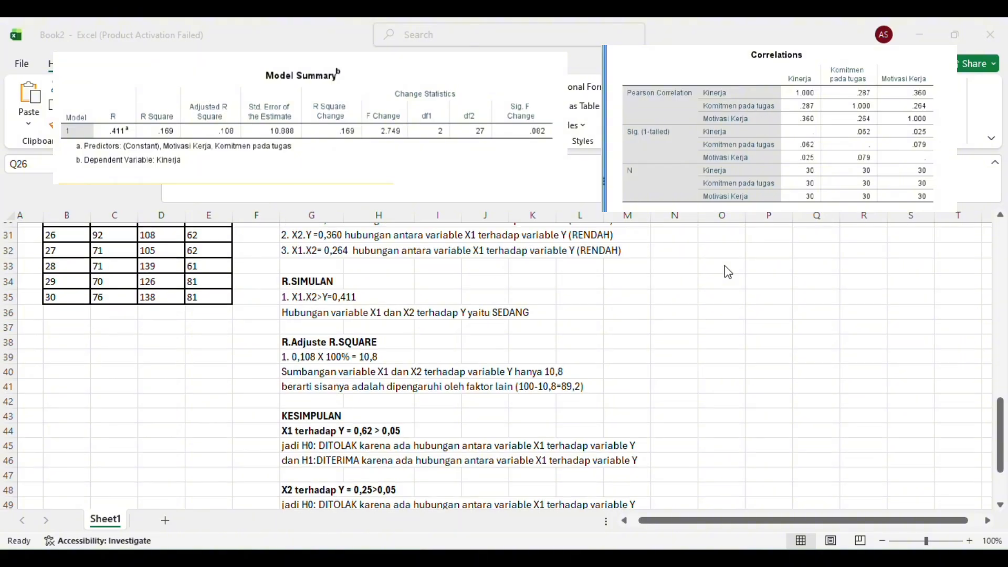
{"action": "scroll", "coordinate": [727, 272], "scroll_direction": "down", "scroll_amount": 3}
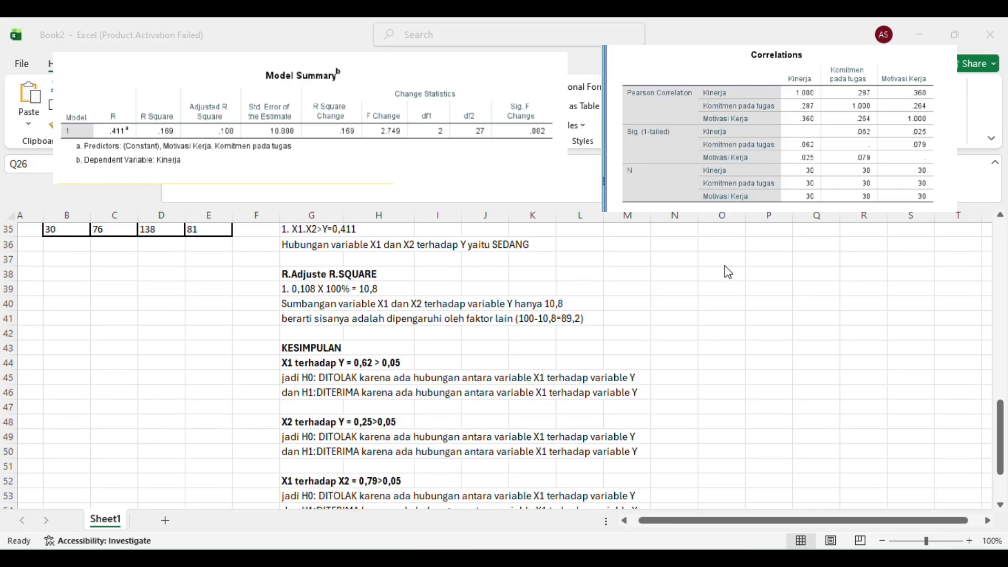
{"action": "scroll", "coordinate": [728, 272], "scroll_direction": "down", "scroll_amount": 3}
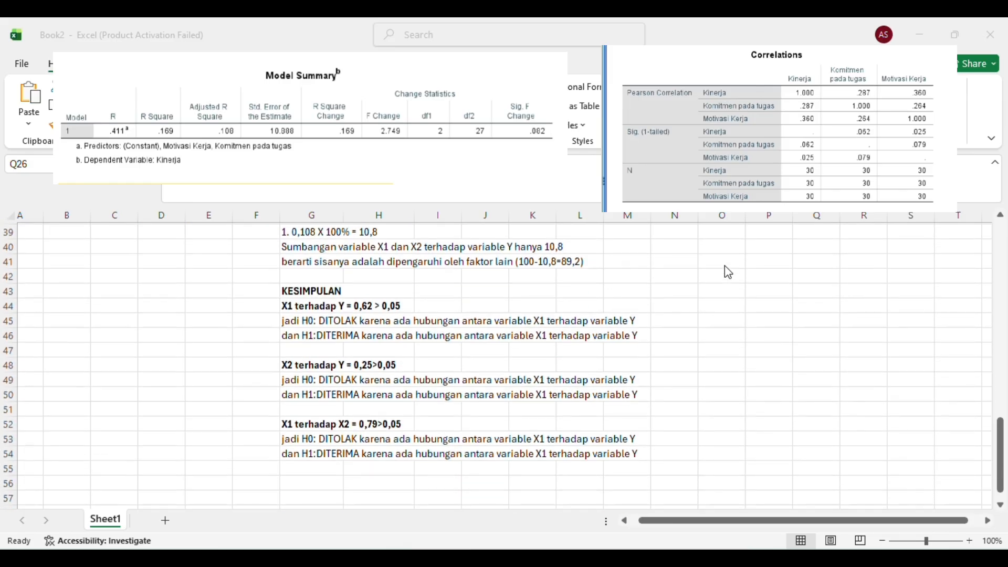